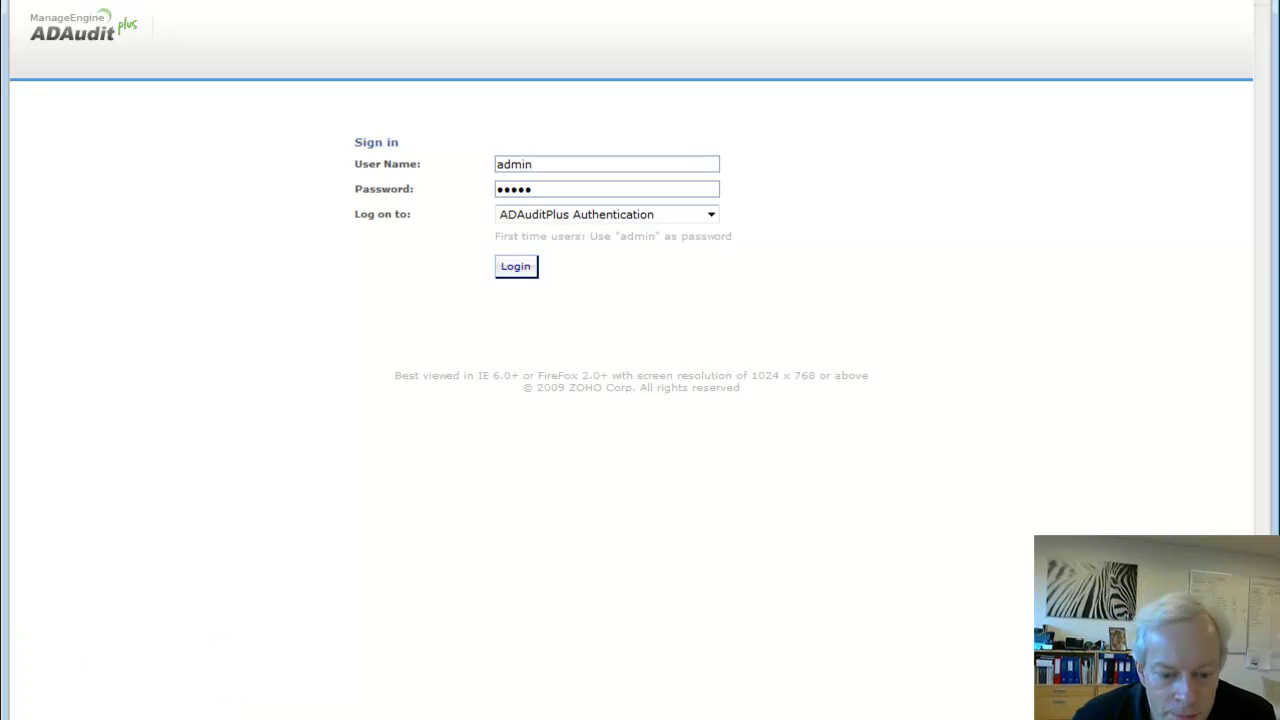
Switch from the ADAudit Plus sign-in page to the server desktop showing D:\Confidential Files
key("alt+Tab")
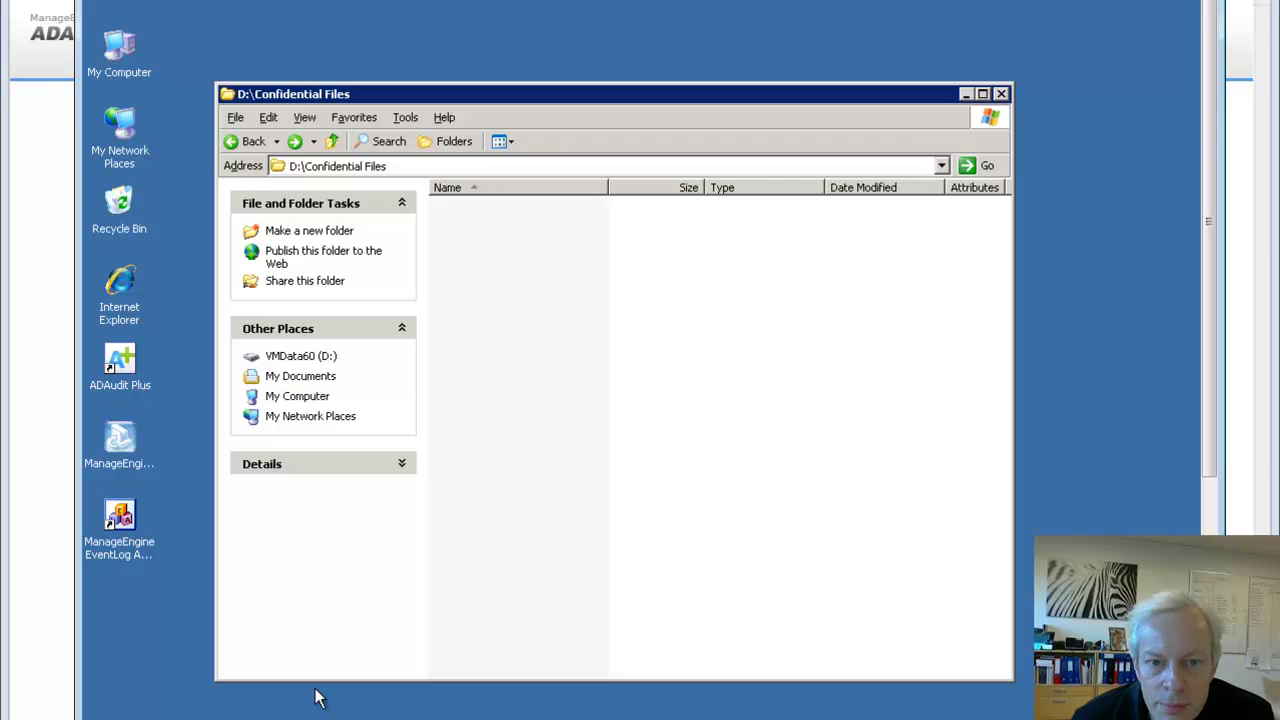
Launch Local Security Policy from Administrative Tools and show the Audit Policy entries
left_click(1207, 473)
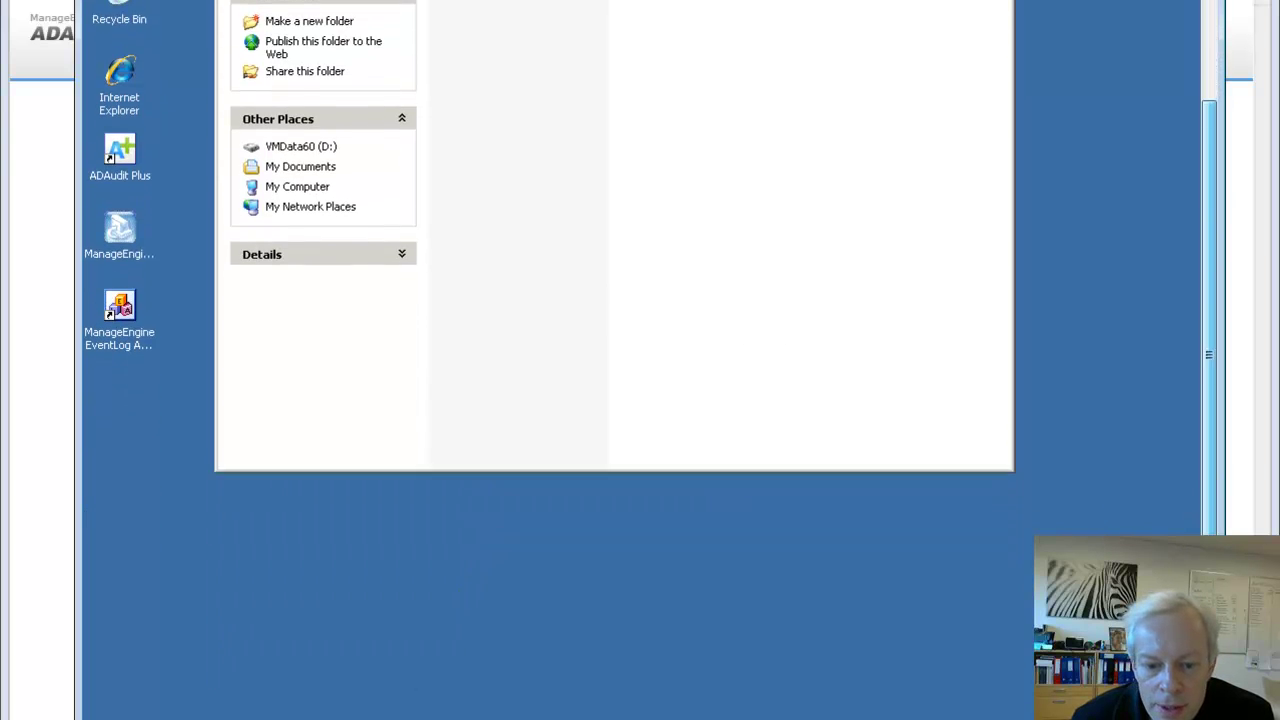
key("super")
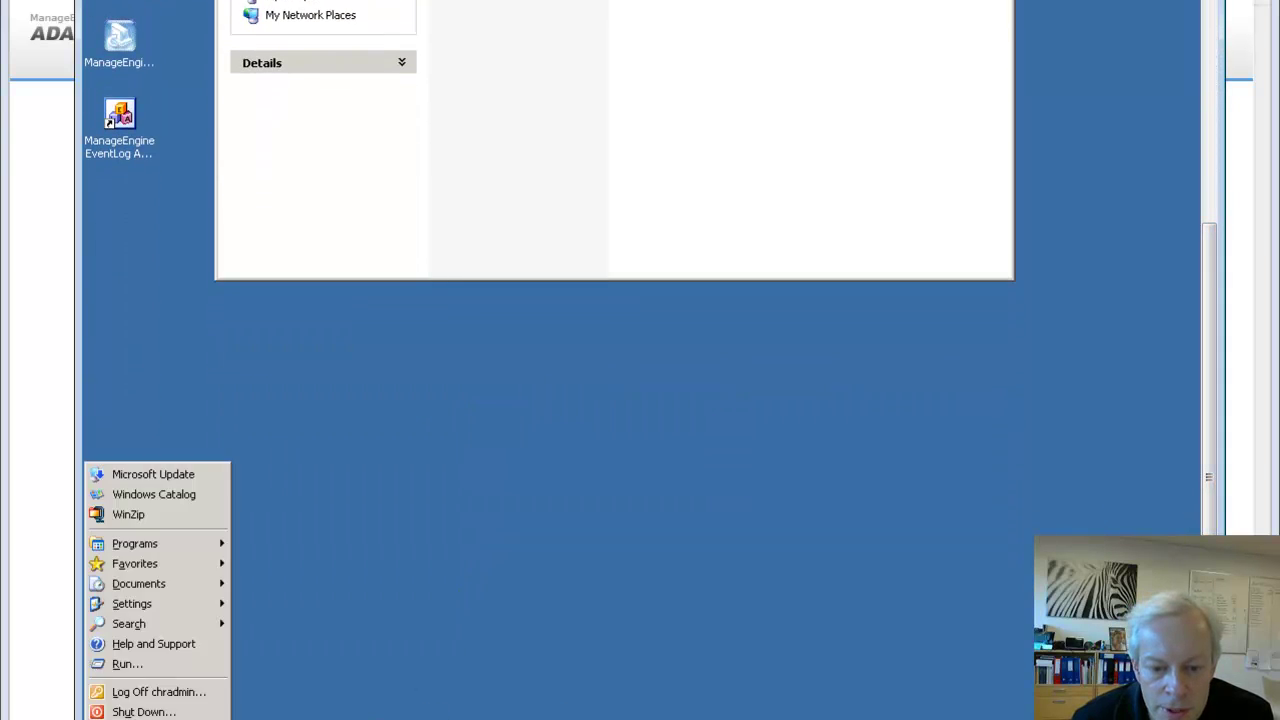
mouse_move(176, 547)
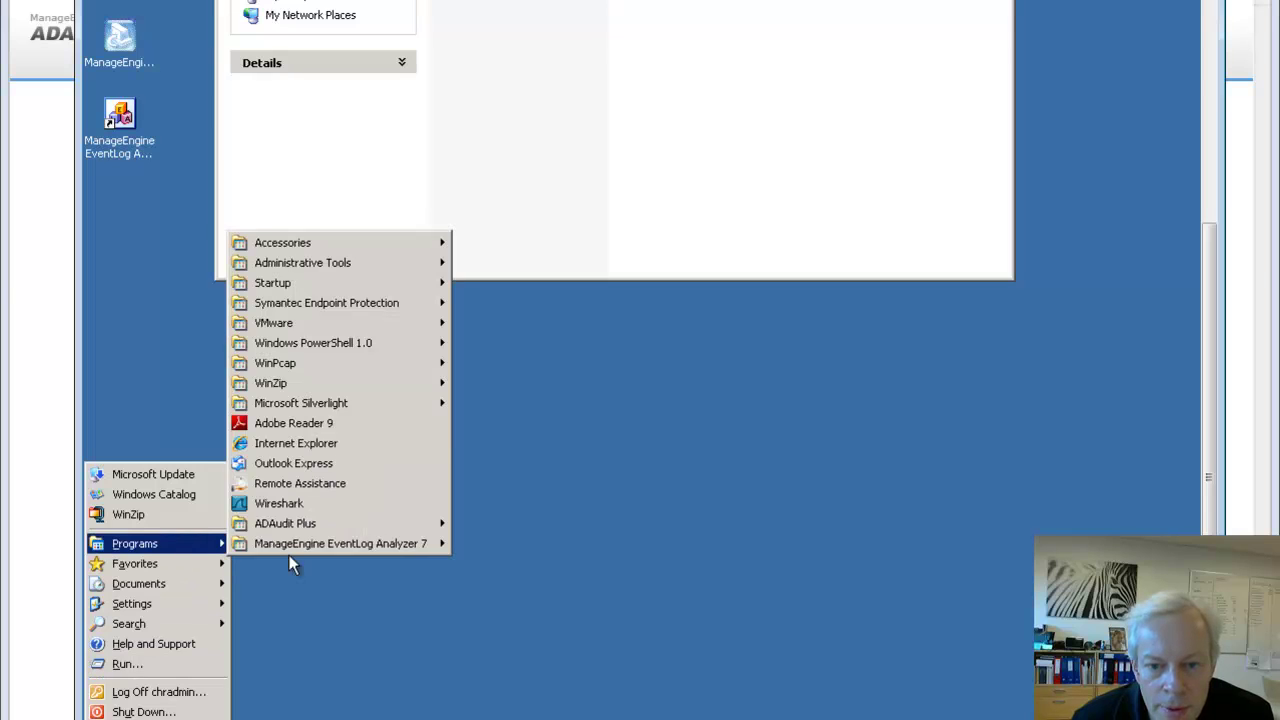
mouse_move(405, 265)
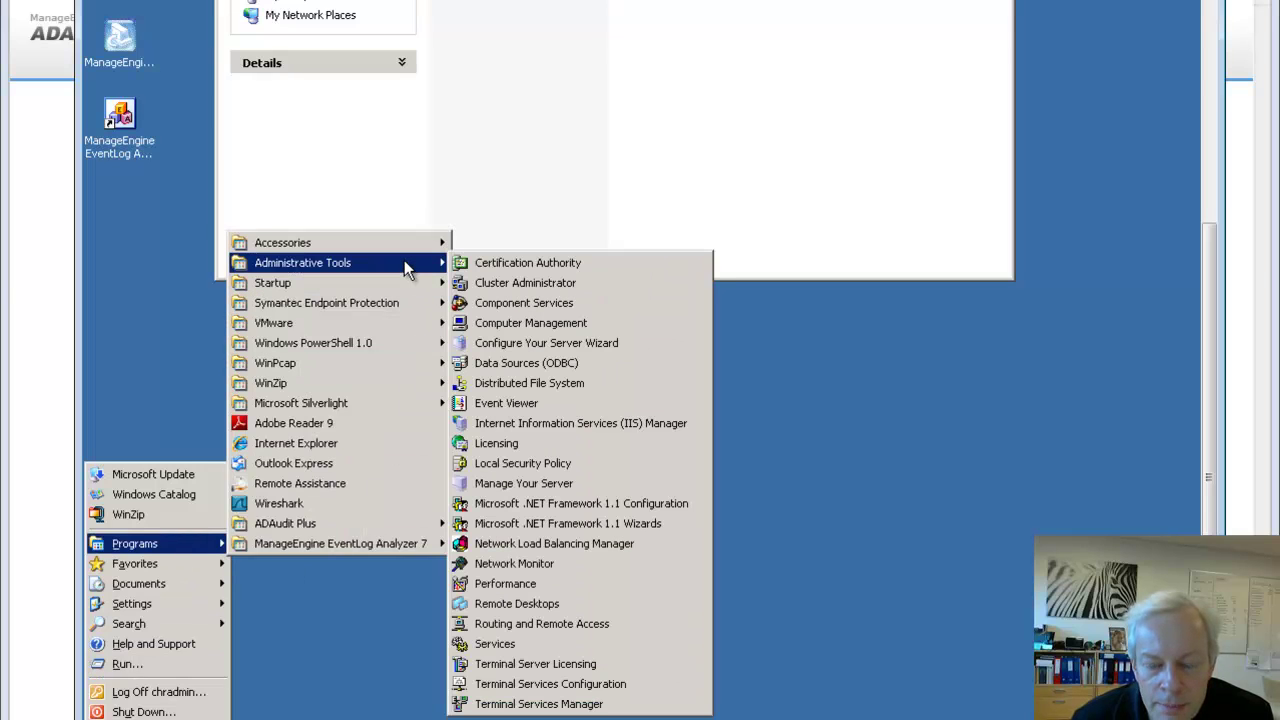
left_click(539, 461)
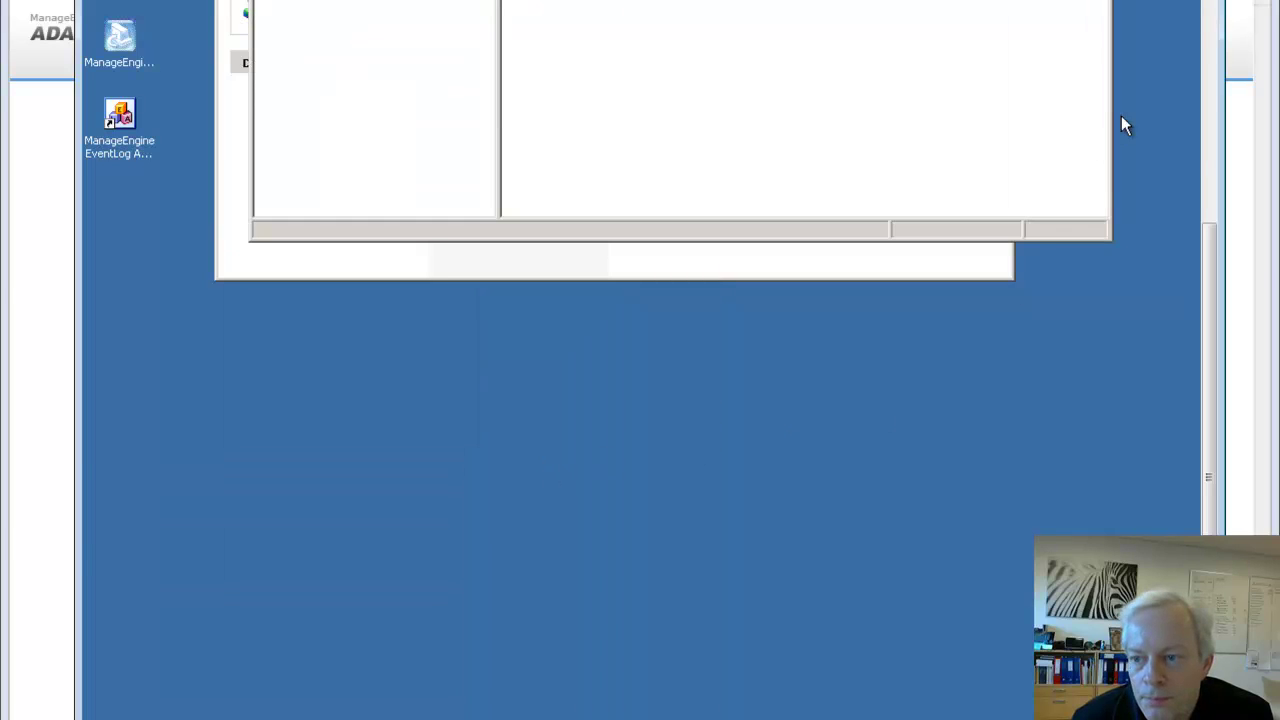
left_click(1207, 158)
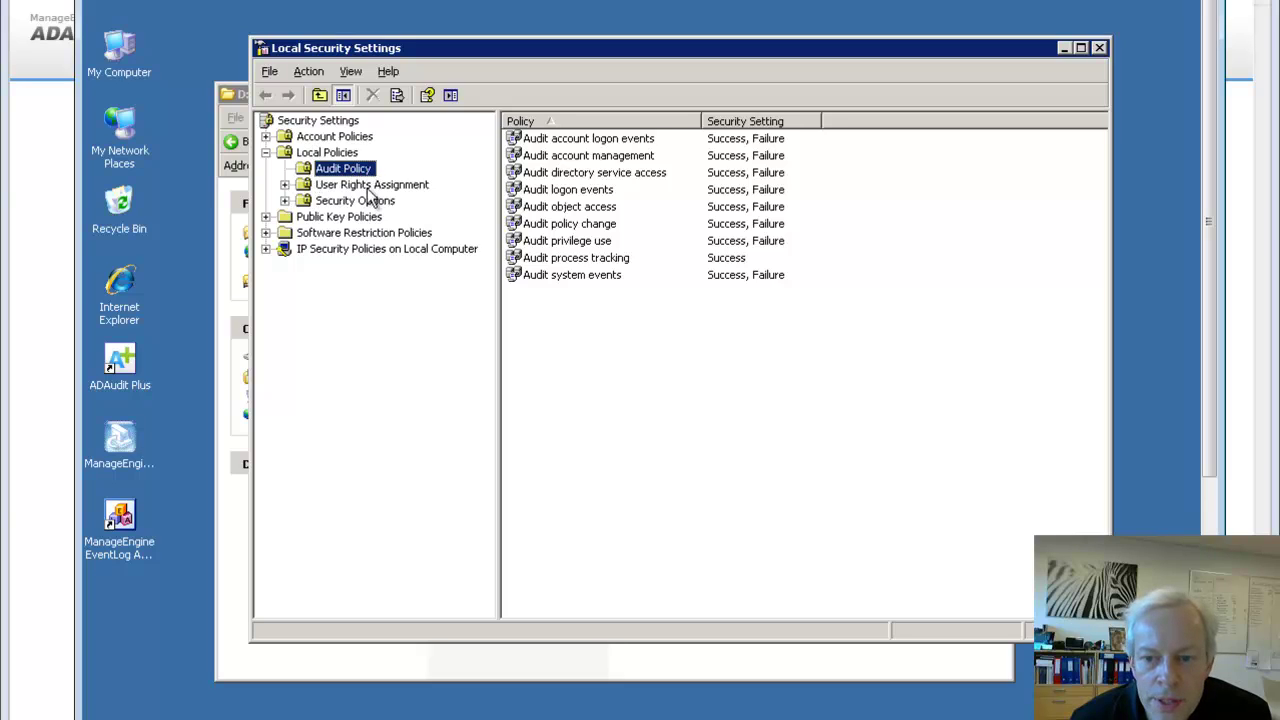
Confirm Audit object access is set to Success, Failure, then close Local Security Settings
left_click(566, 210)
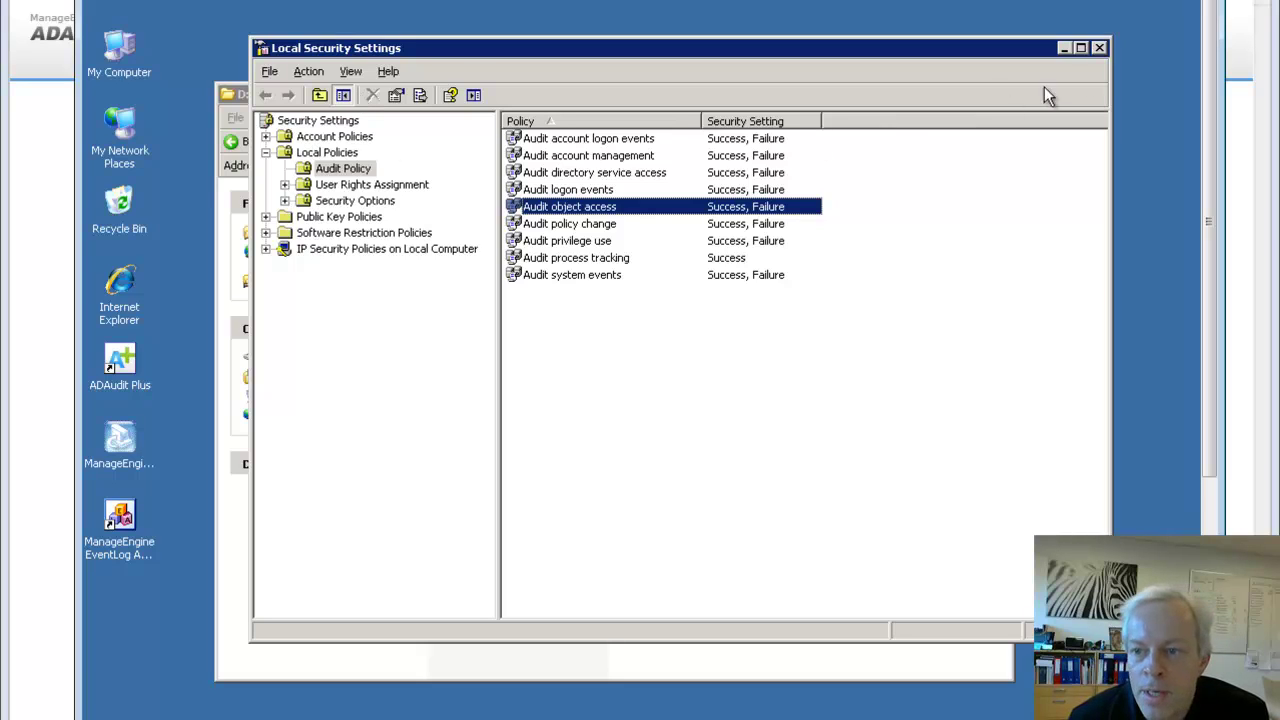
left_click(1099, 48)
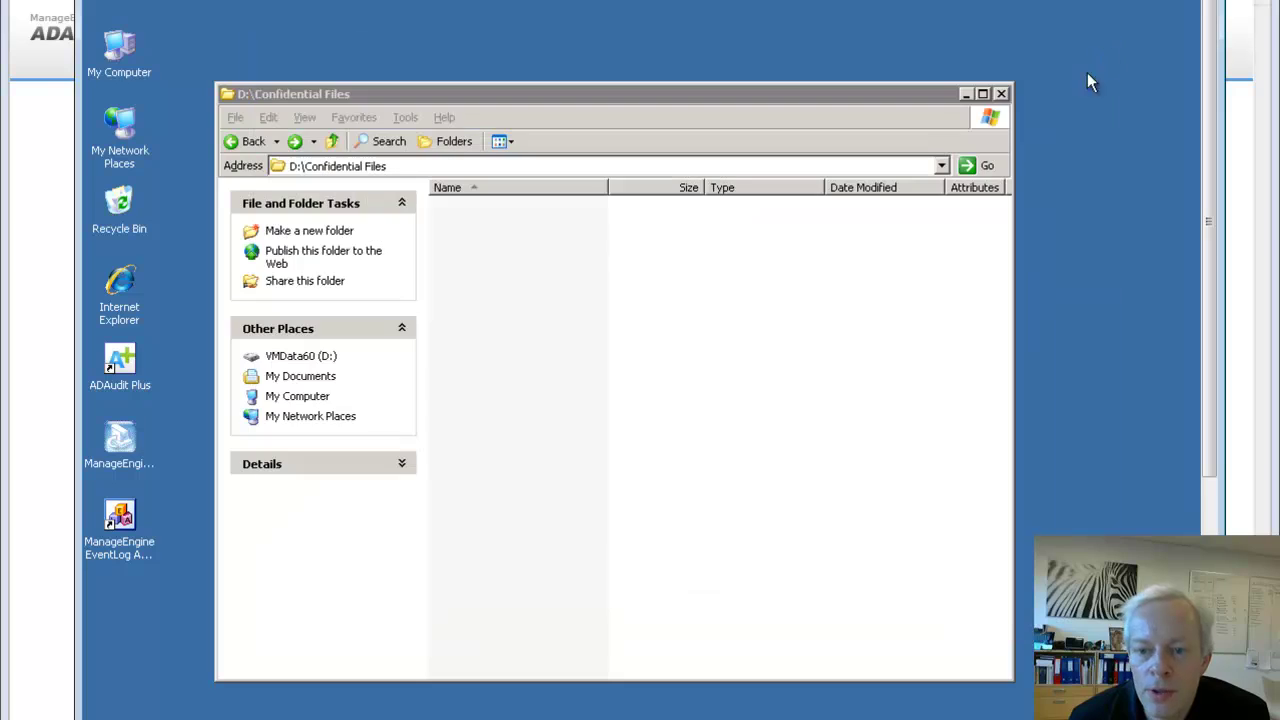
Close Explorer and run gpupdate /force in Command Prompt, closing the console afterwards
left_click(1001, 93)
scroll(640, 360, "down", 5)
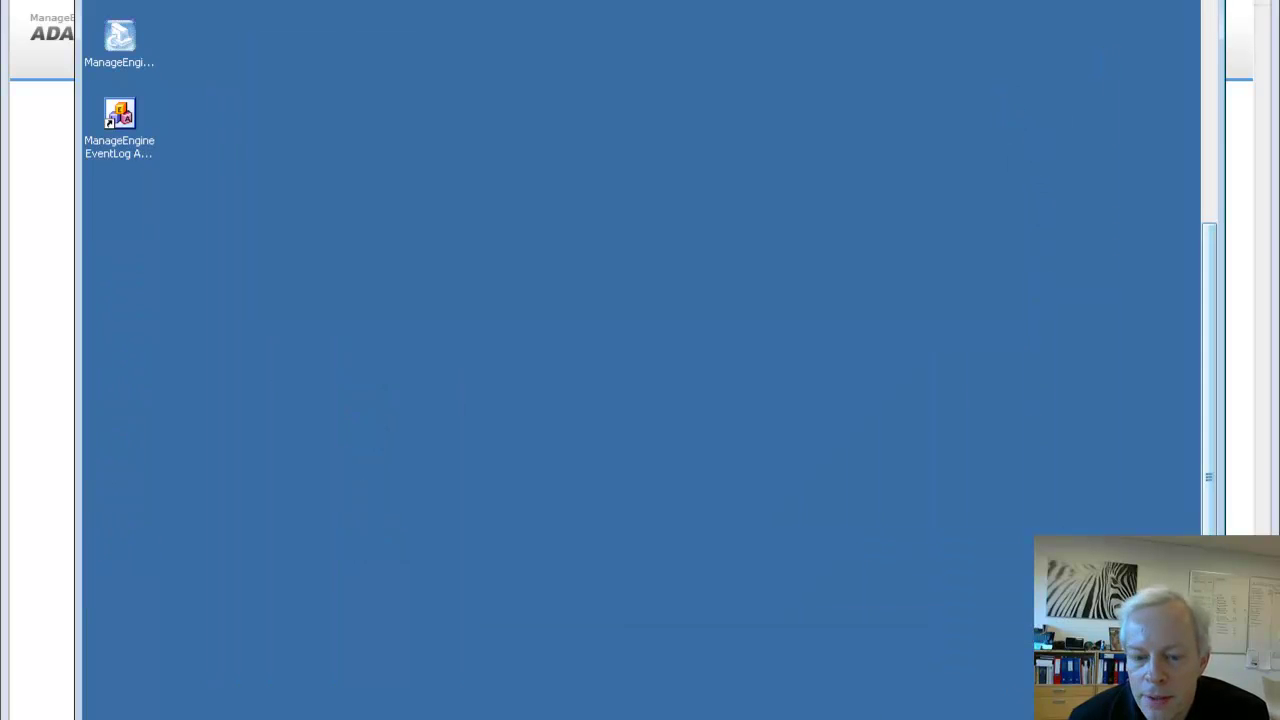
key("super")
left_click(110, 664)
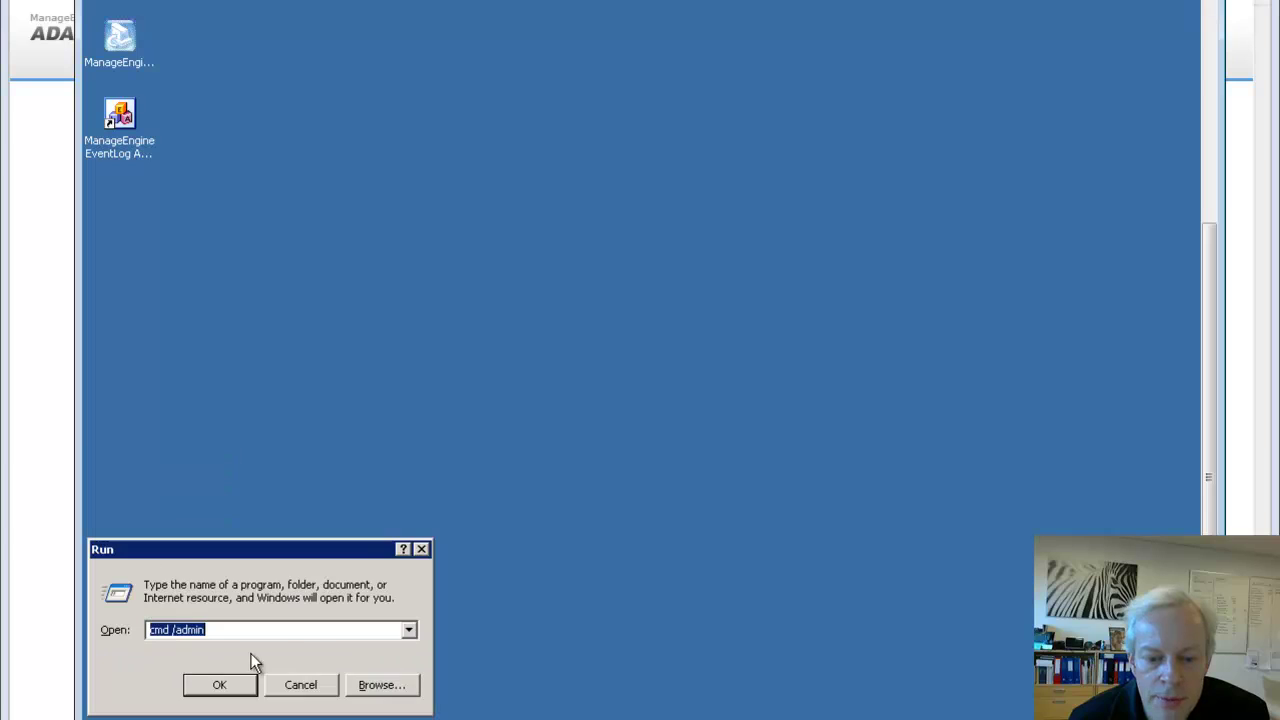
left_click(250, 690)
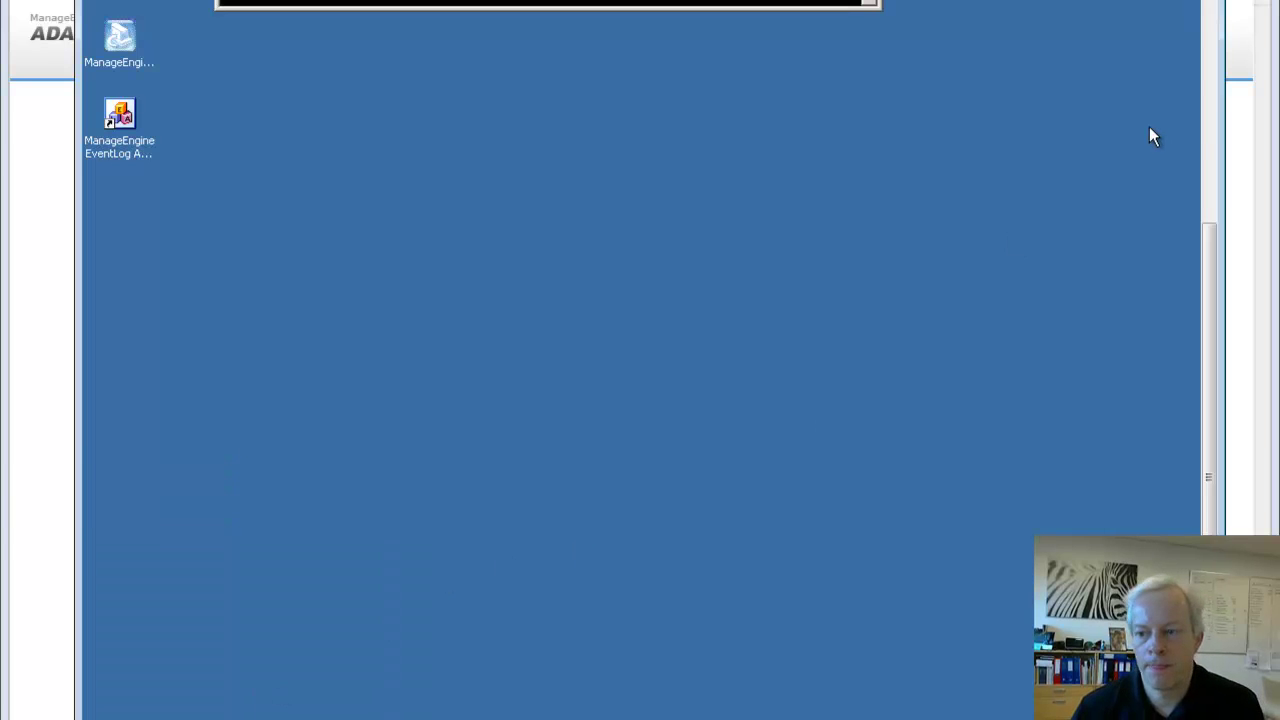
scroll(1003, 211, "up", 5)
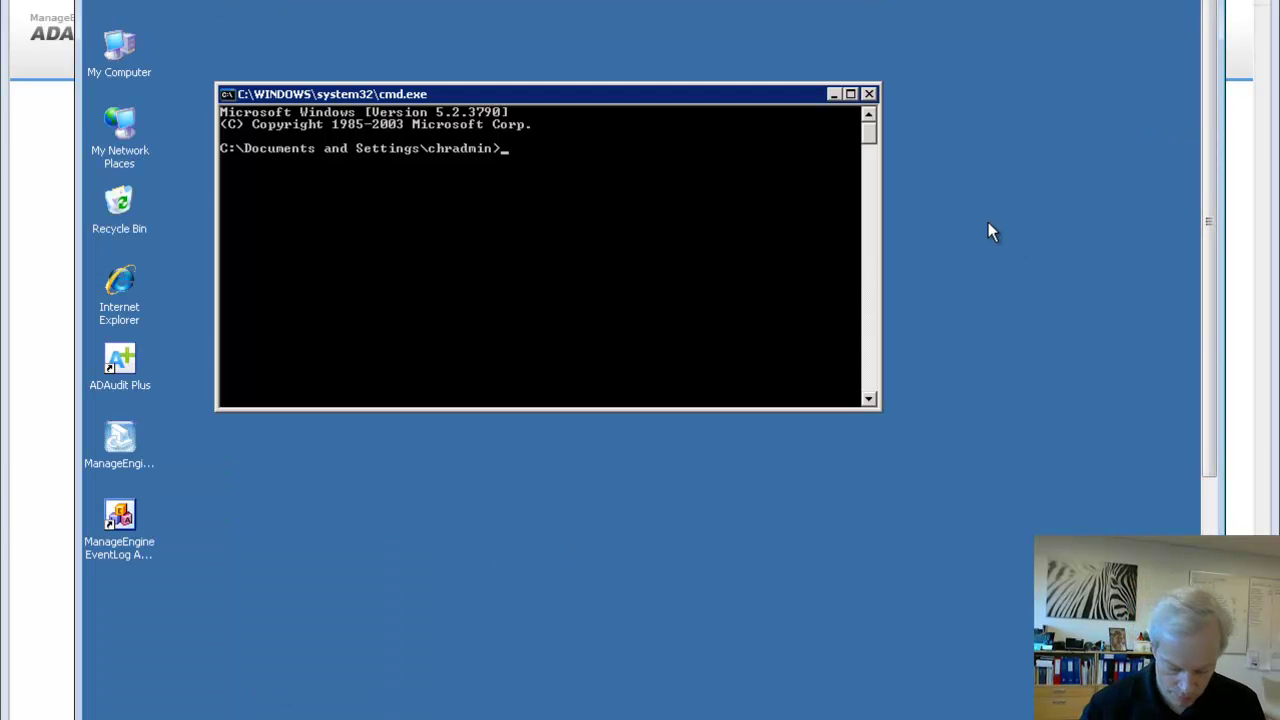
type("gpupdate ")
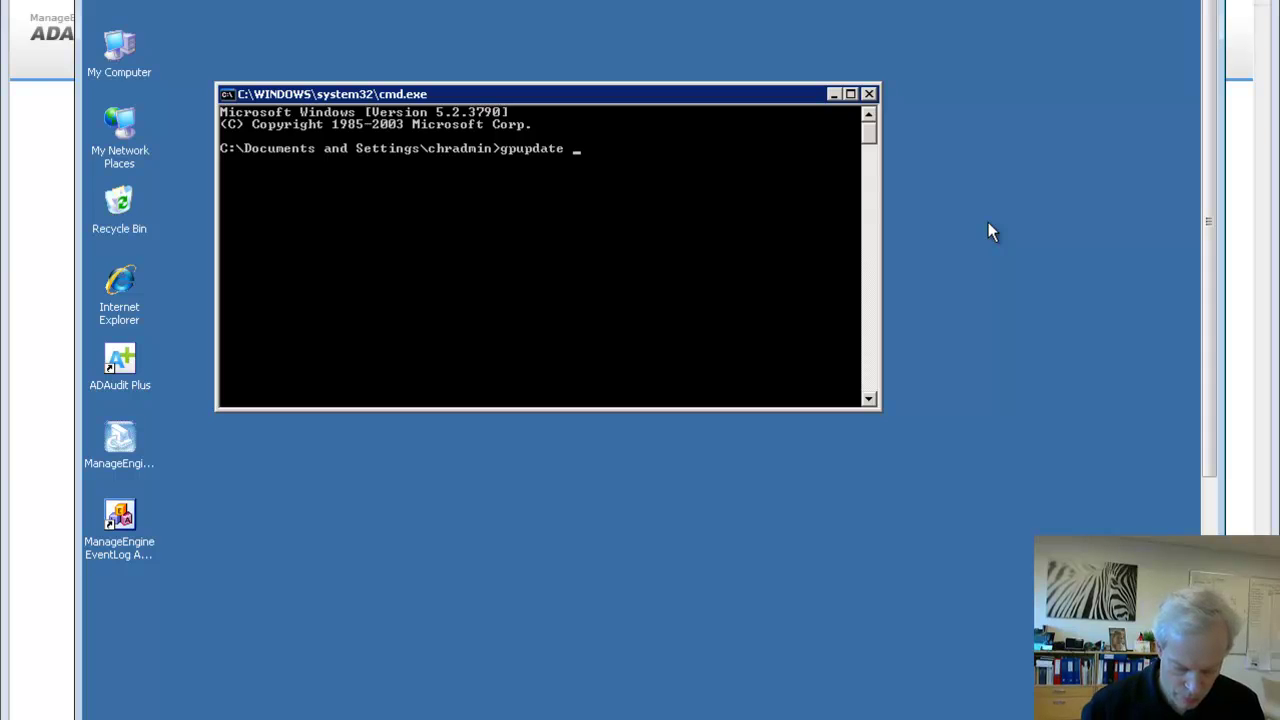
type("/force")
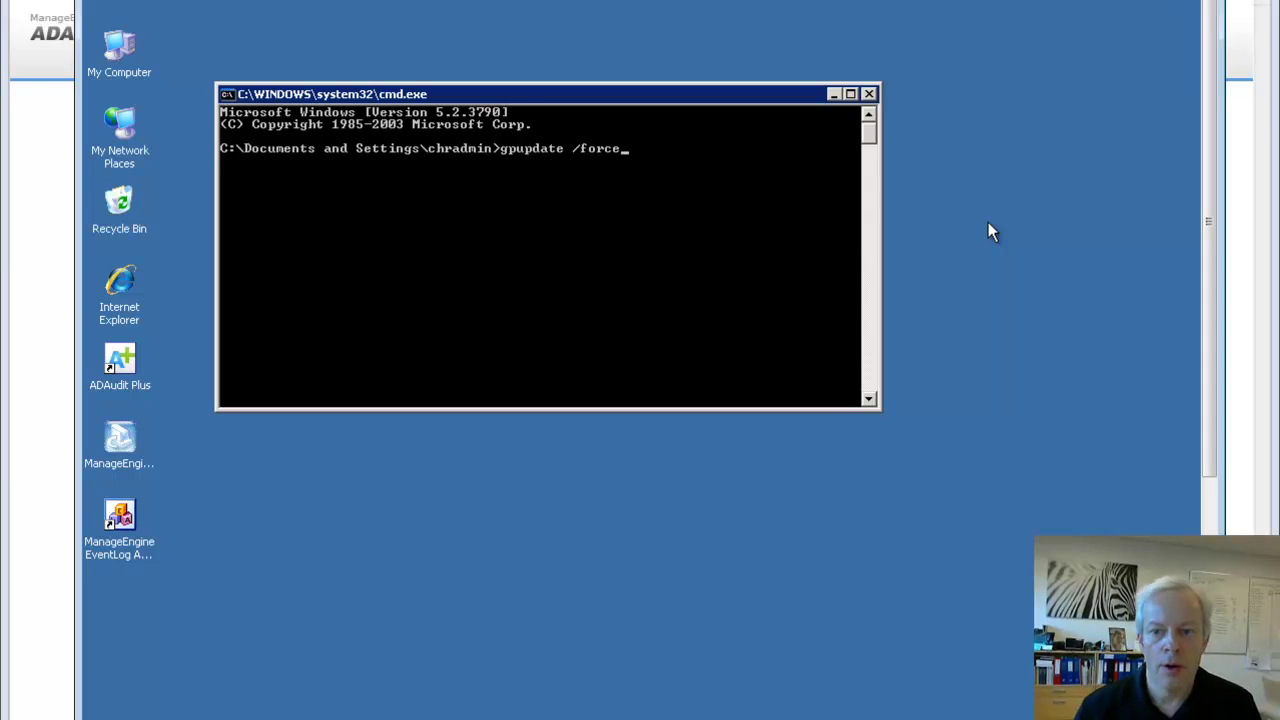
key("Return")
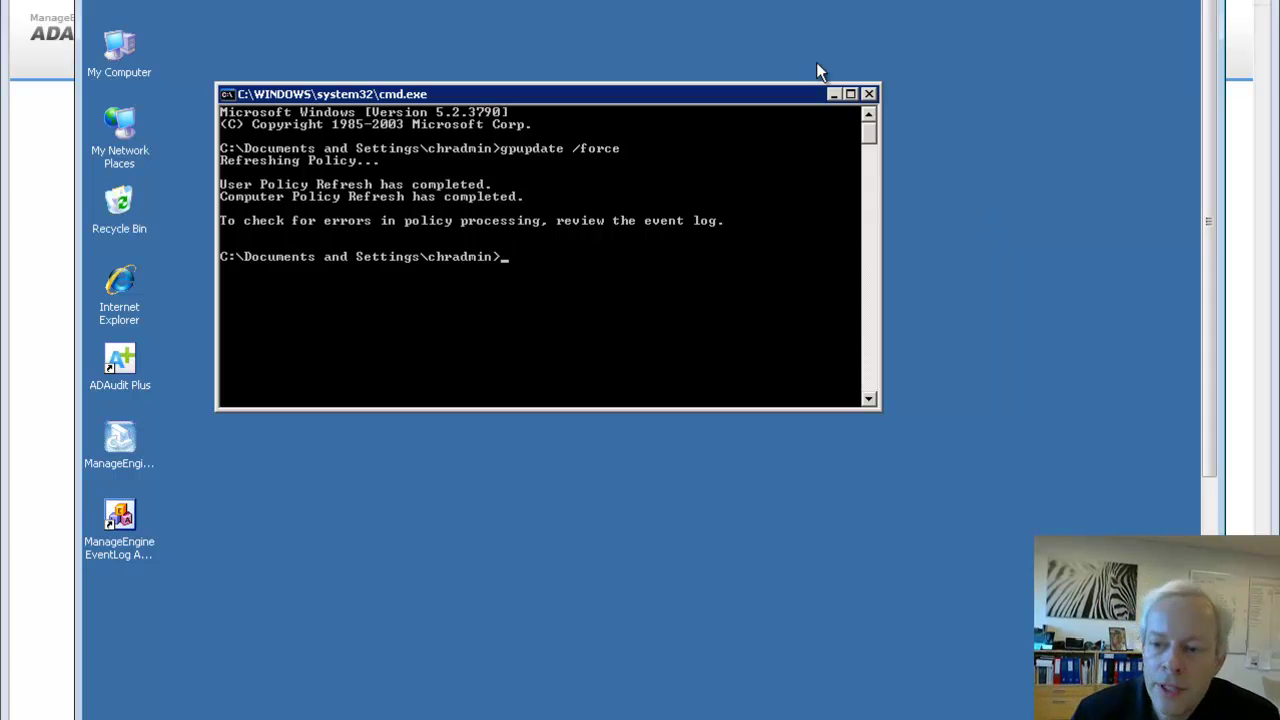
left_click(869, 94)
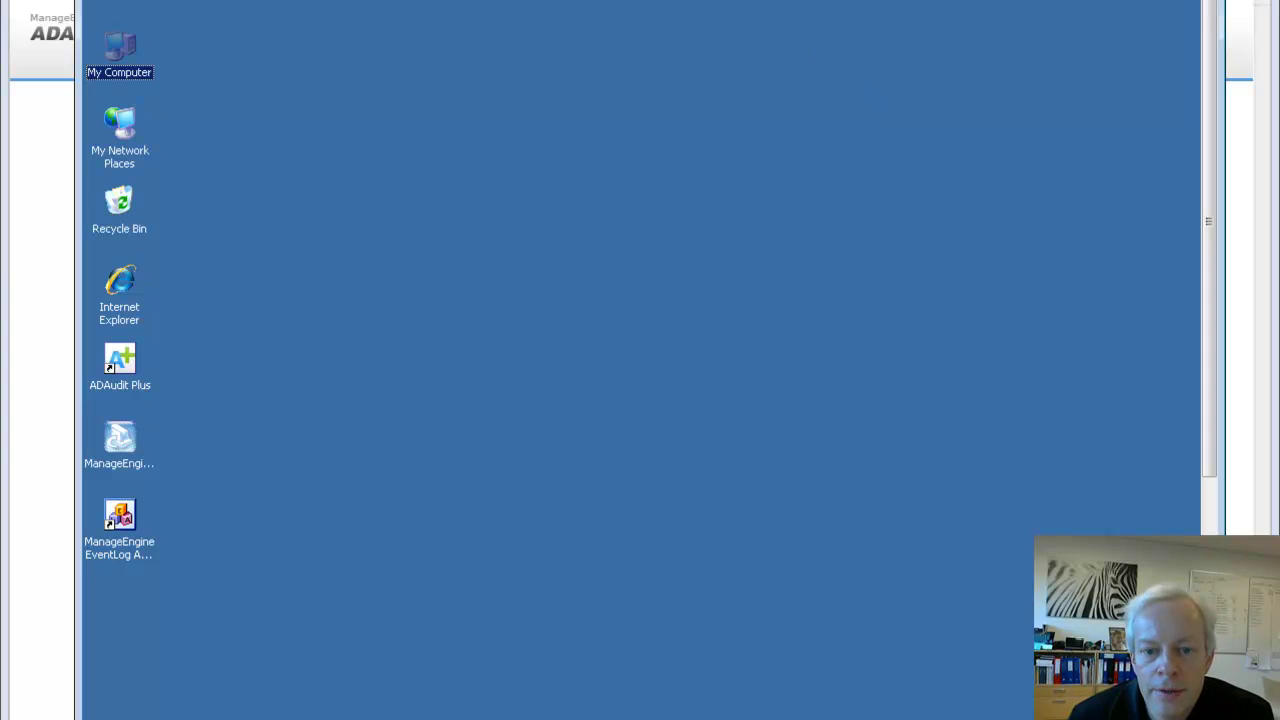
Browse to D:\Confidential Files and create a folder named 'Sensitive Data'
double_click(131, 45)
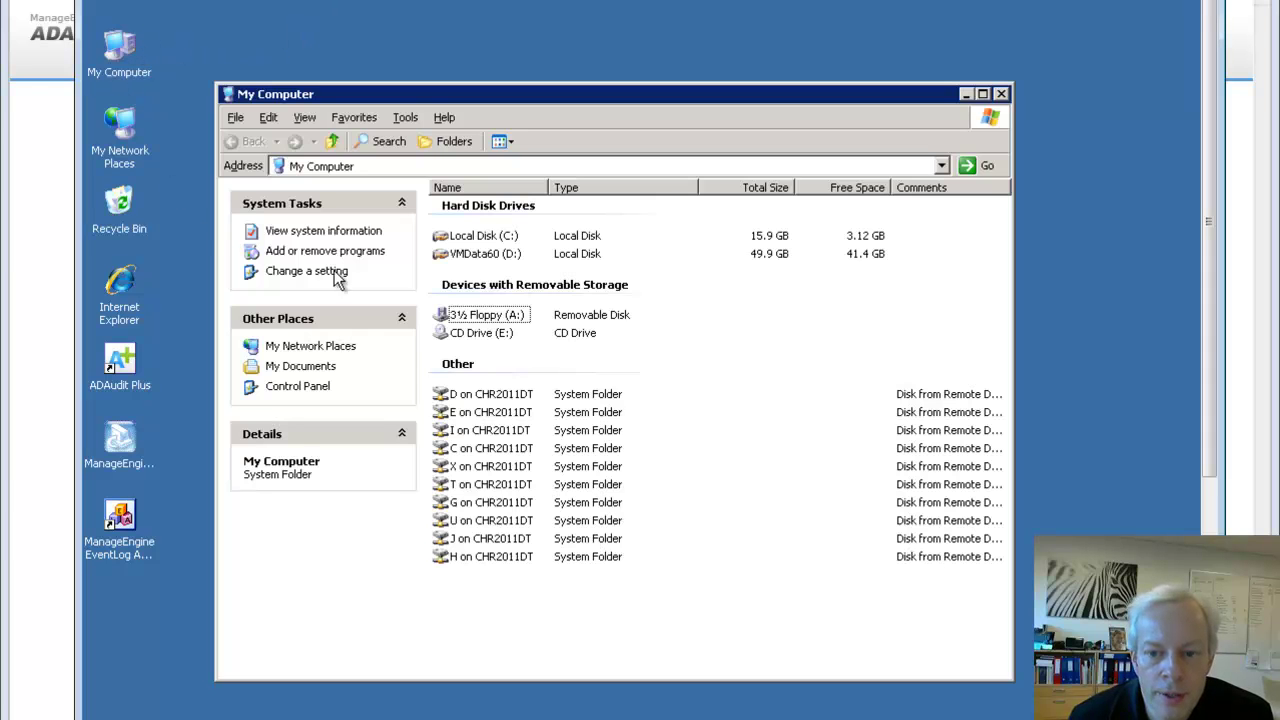
double_click(488, 258)
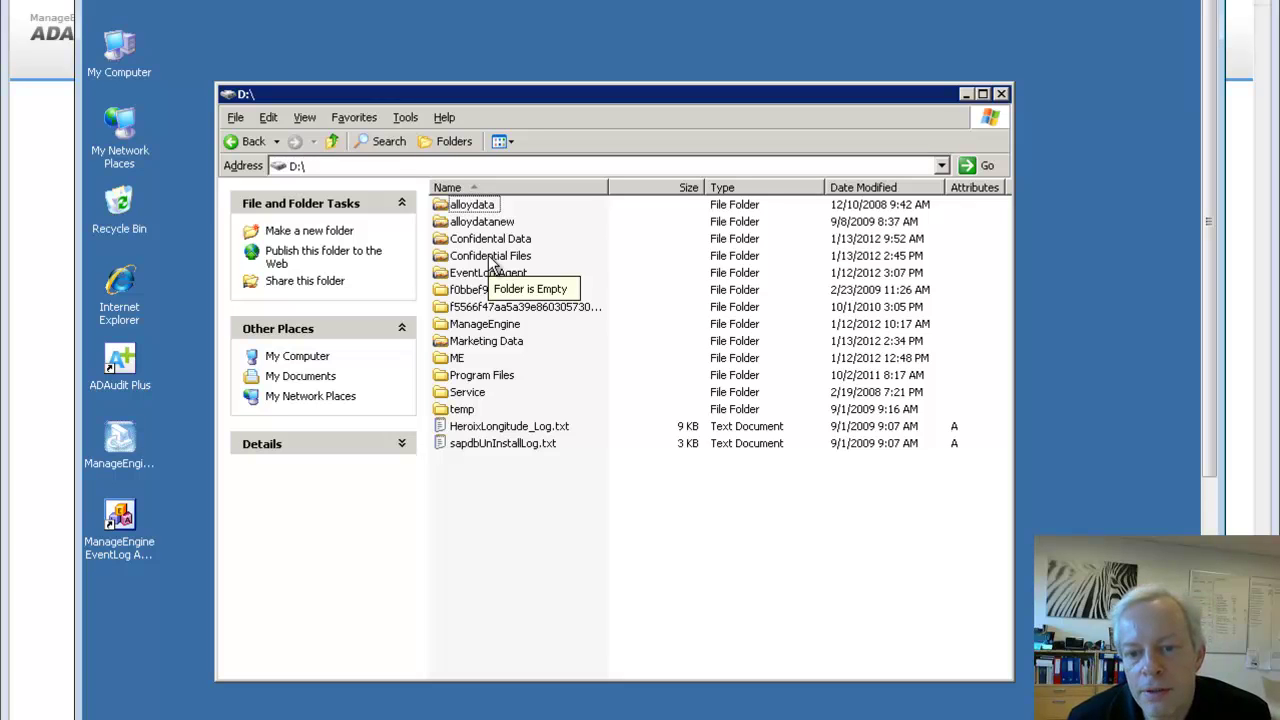
double_click(490, 257)
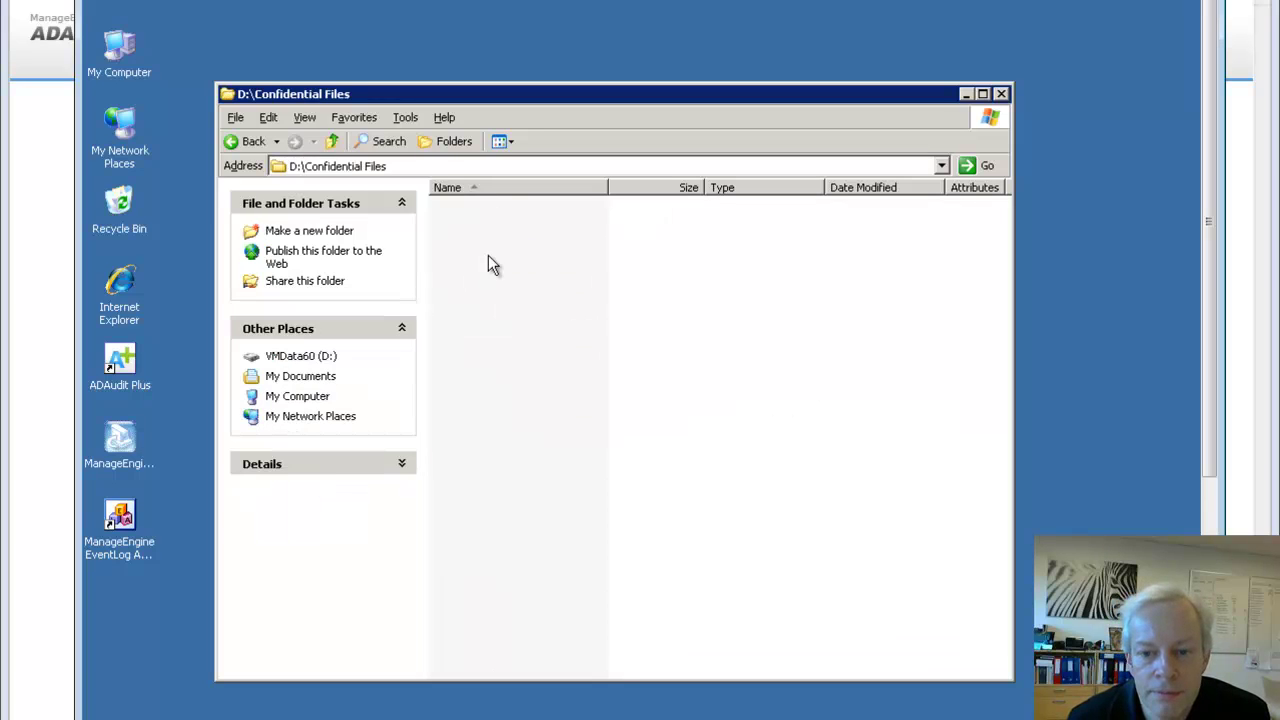
right_click(538, 266)
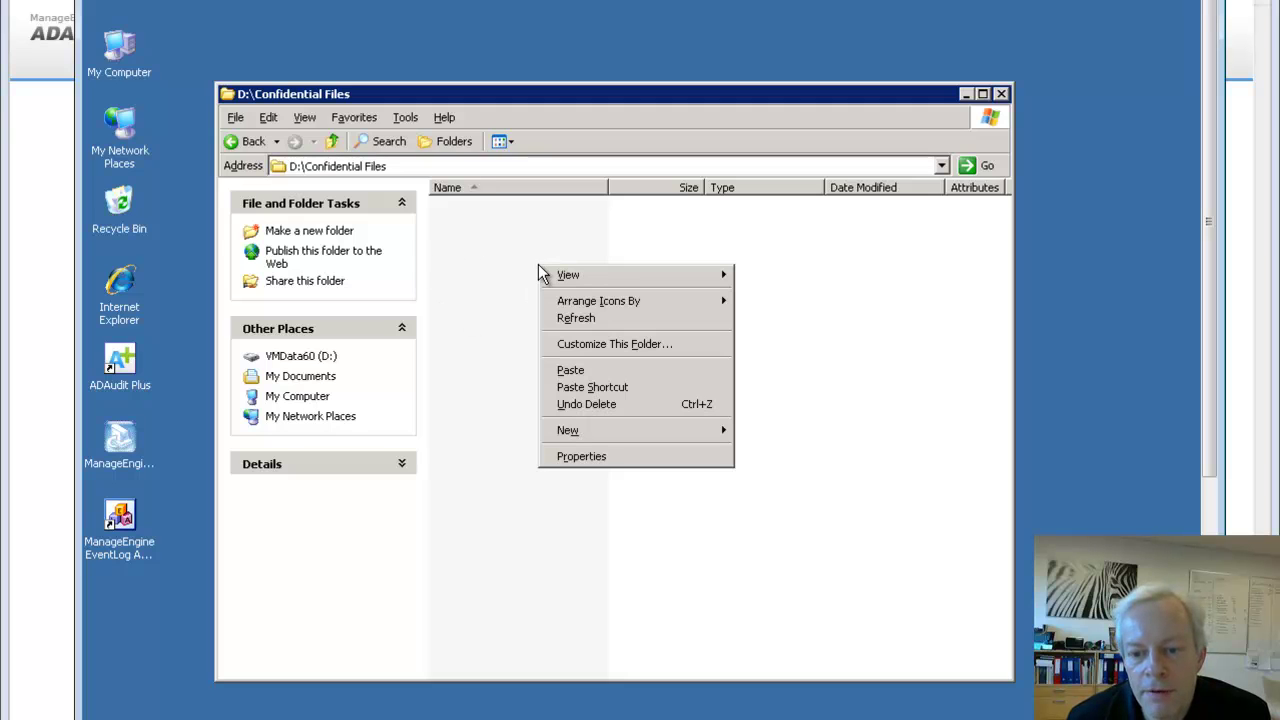
mouse_move(656, 434)
left_click(765, 432)
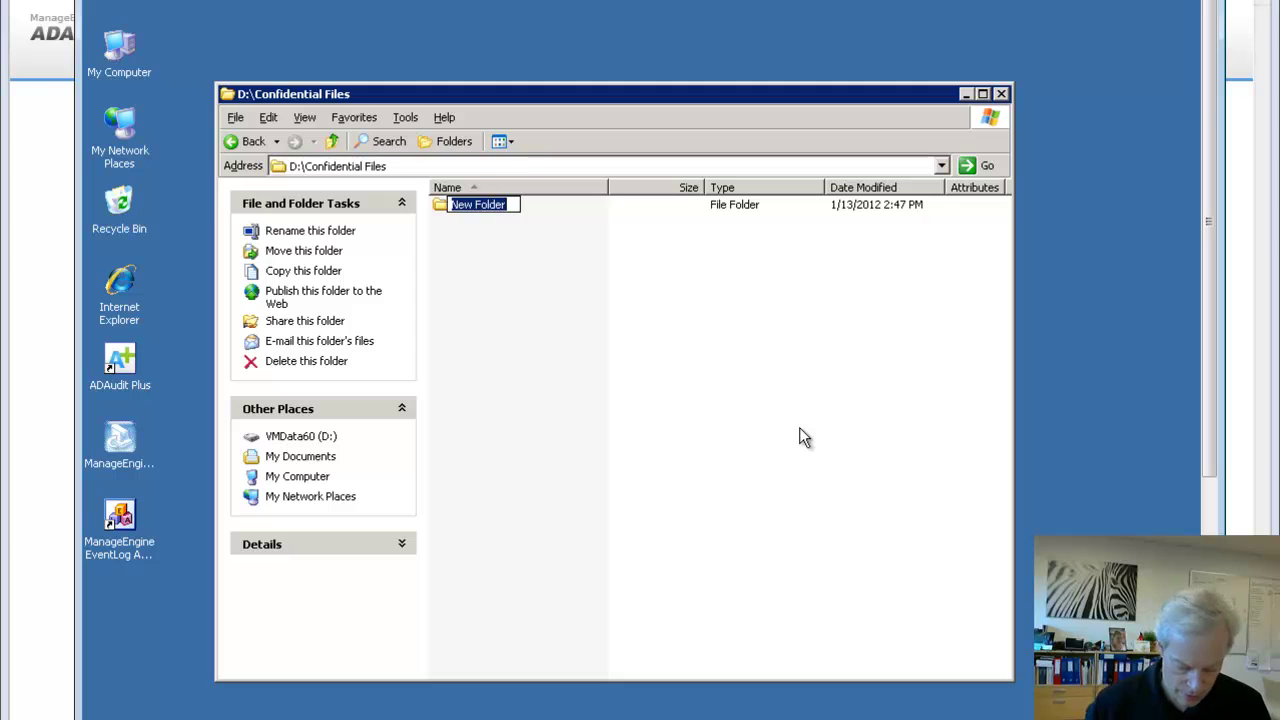
type("Sensiti")
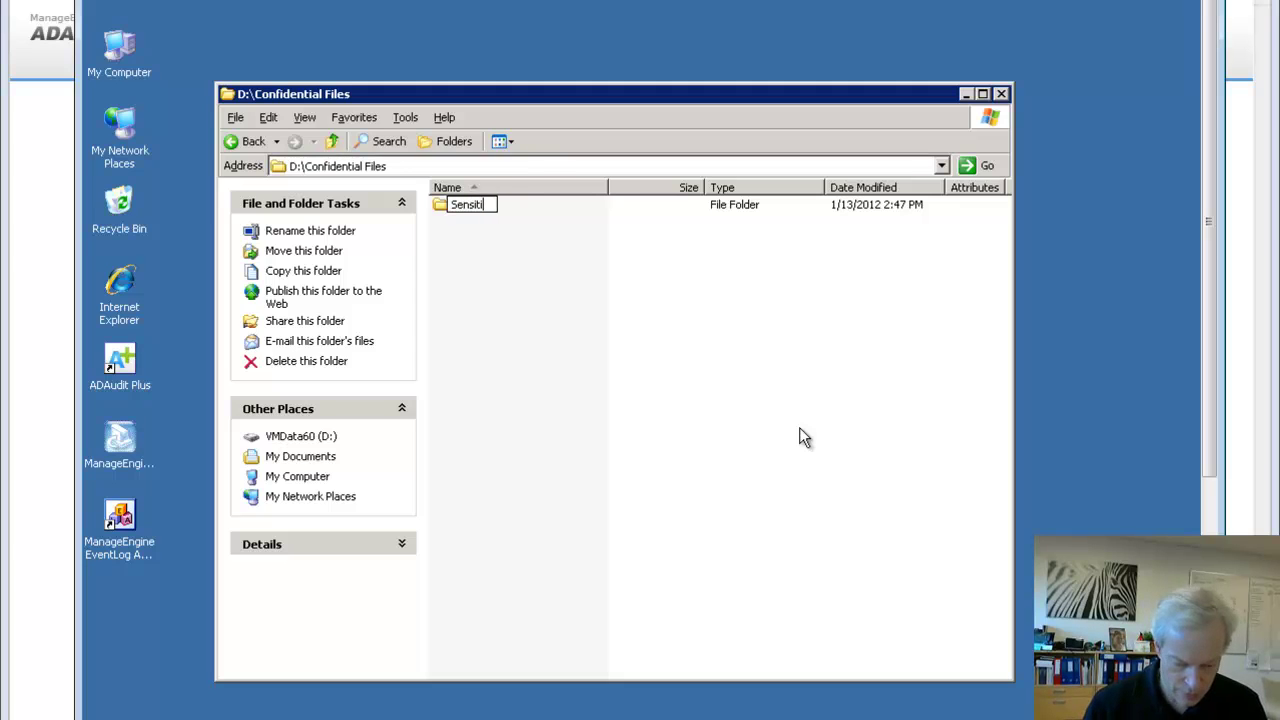
type("ve Data")
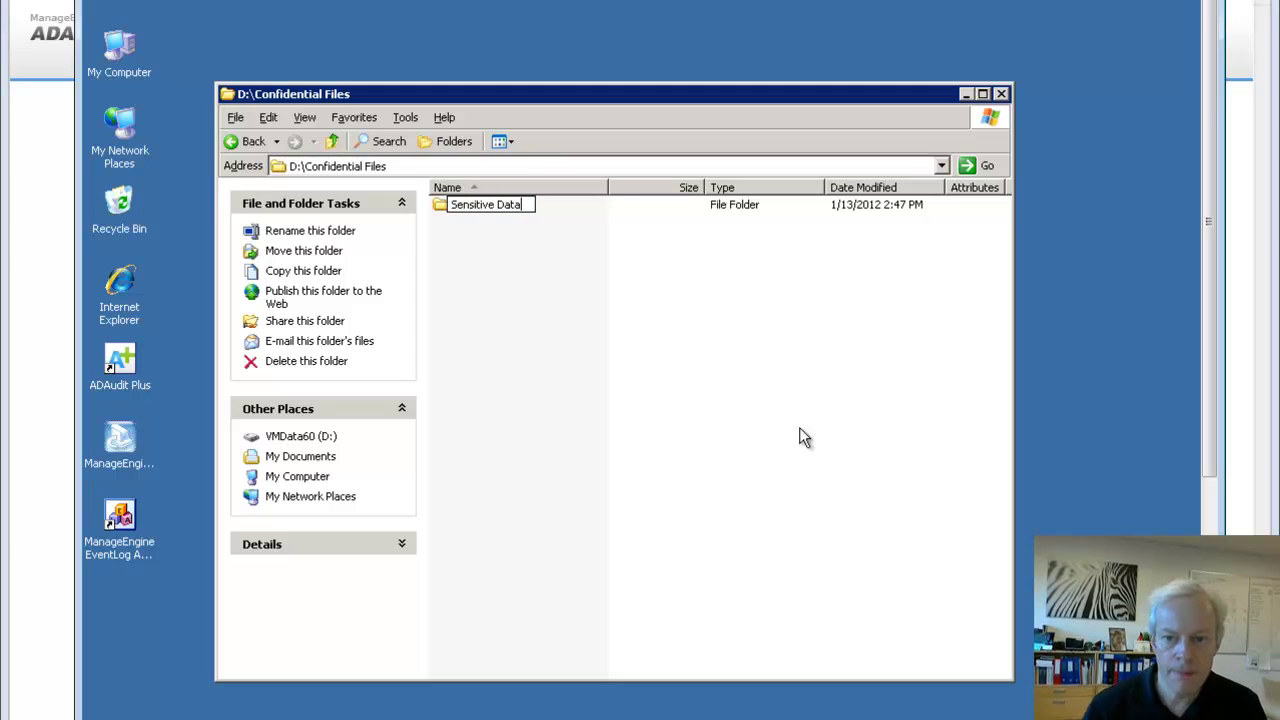
key("Return")
key("Return")
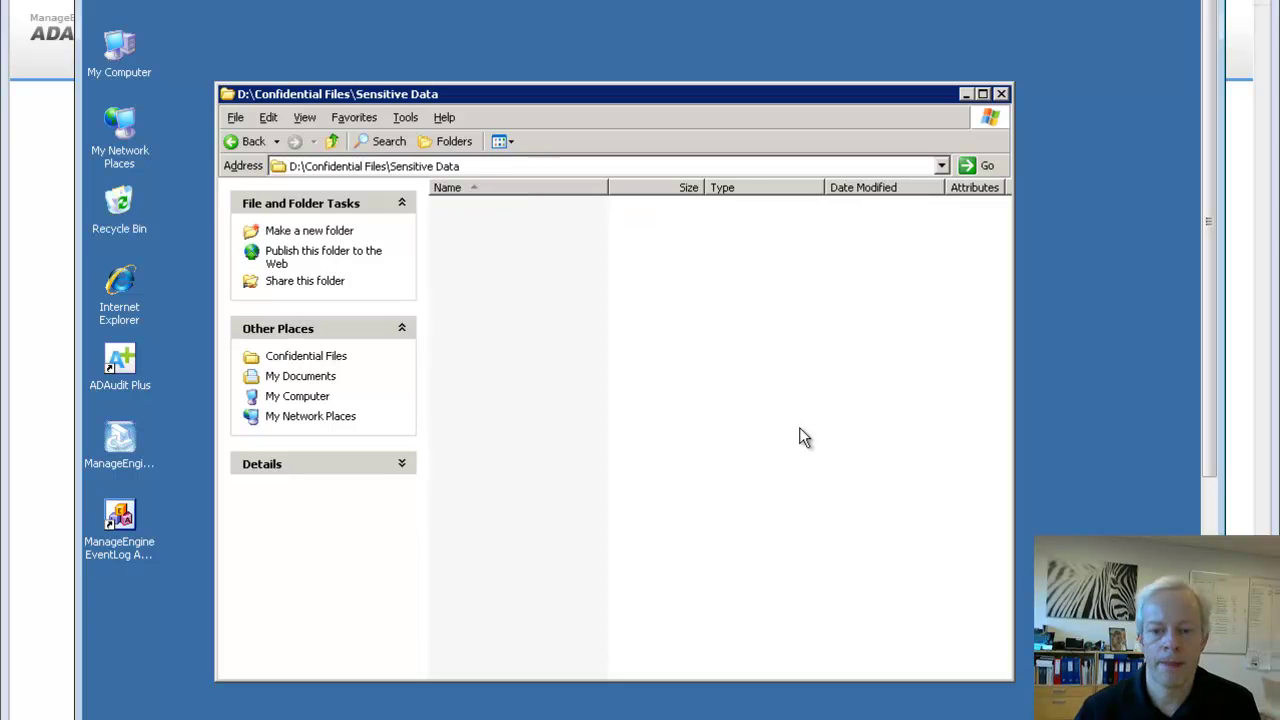
Create an empty text document in Sensitive Data named CPRnumre.txt
right_click(445, 237)
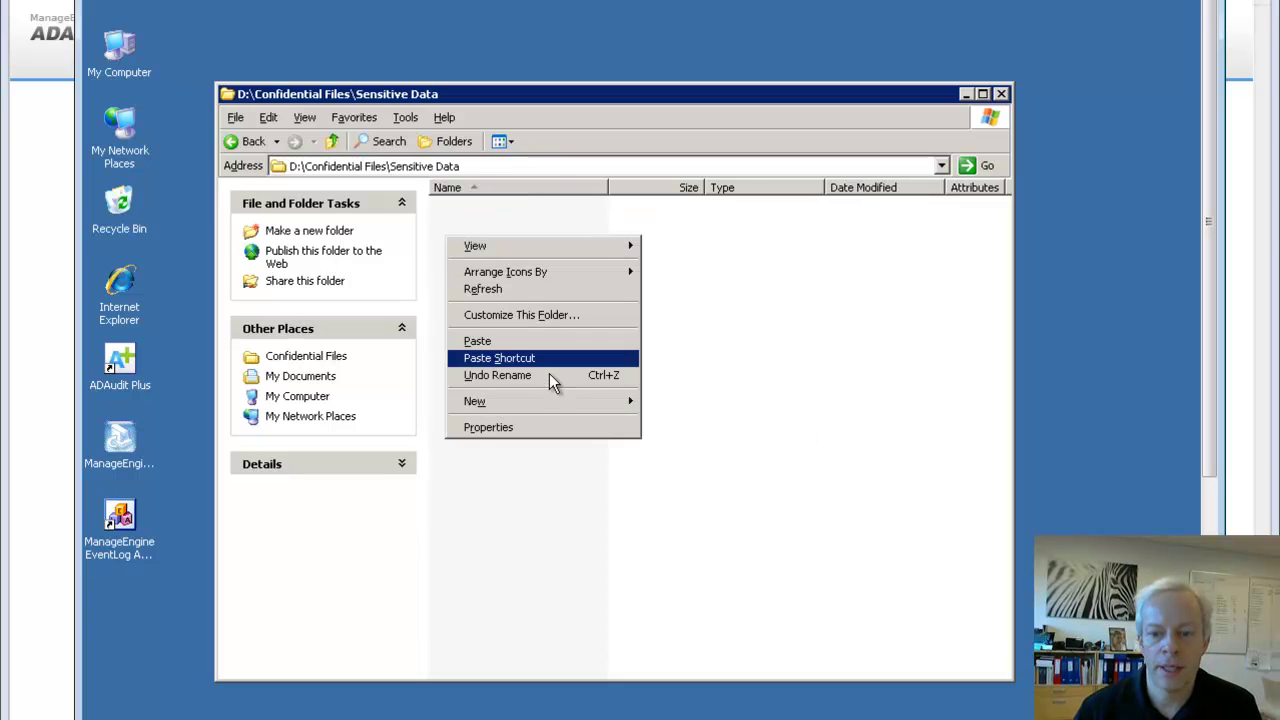
mouse_move(560, 400)
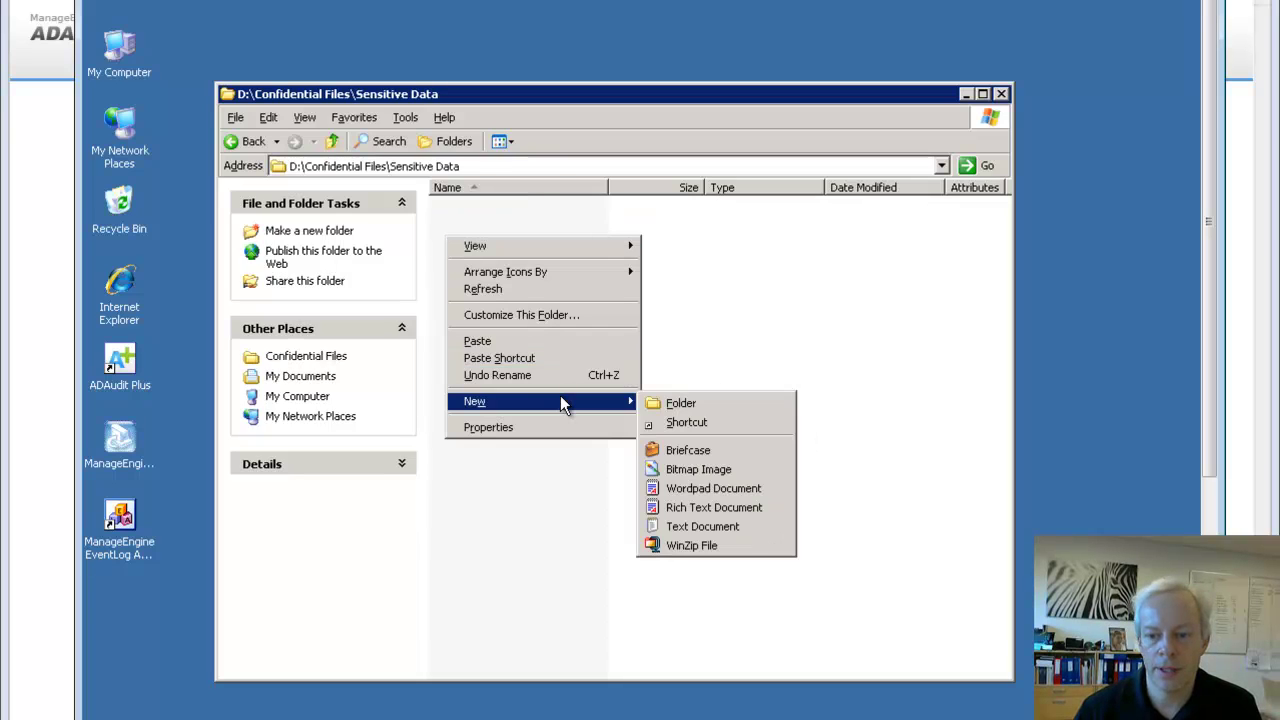
left_click(712, 526)
key("shift+Left")
key("shift+Left")
key("shift+Left")
key("shift+Left")
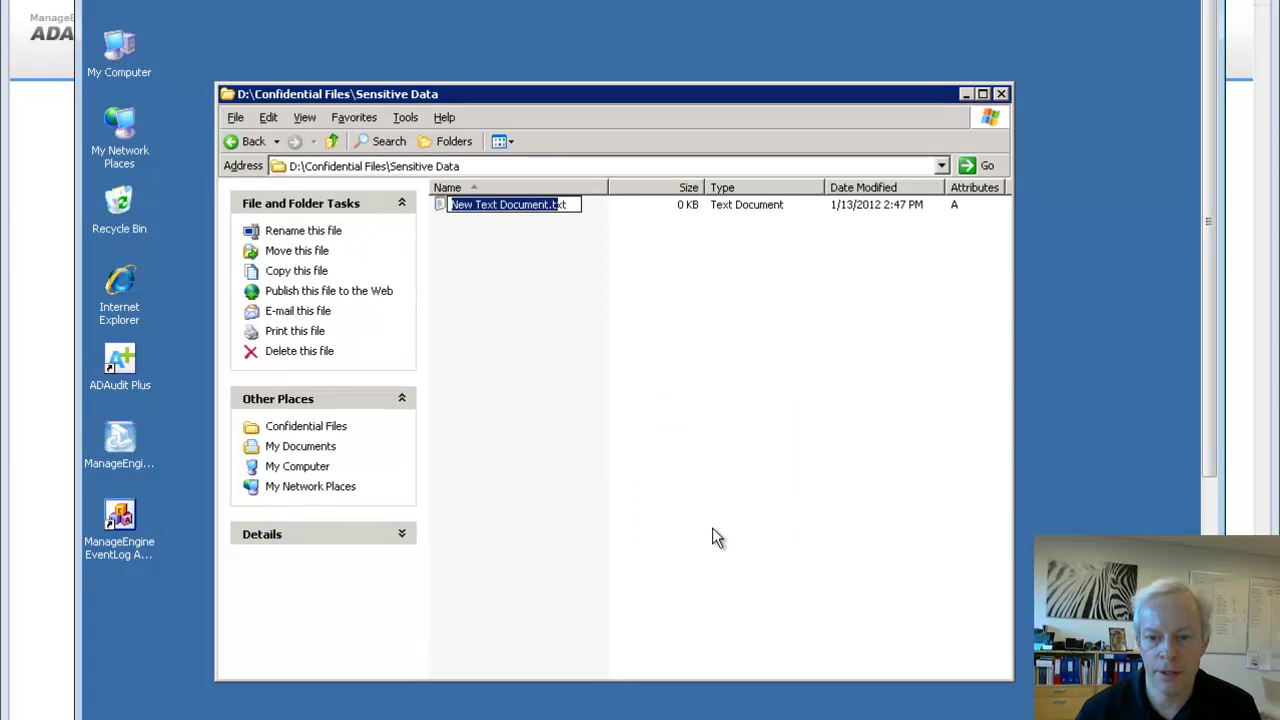
type("CPRnum")
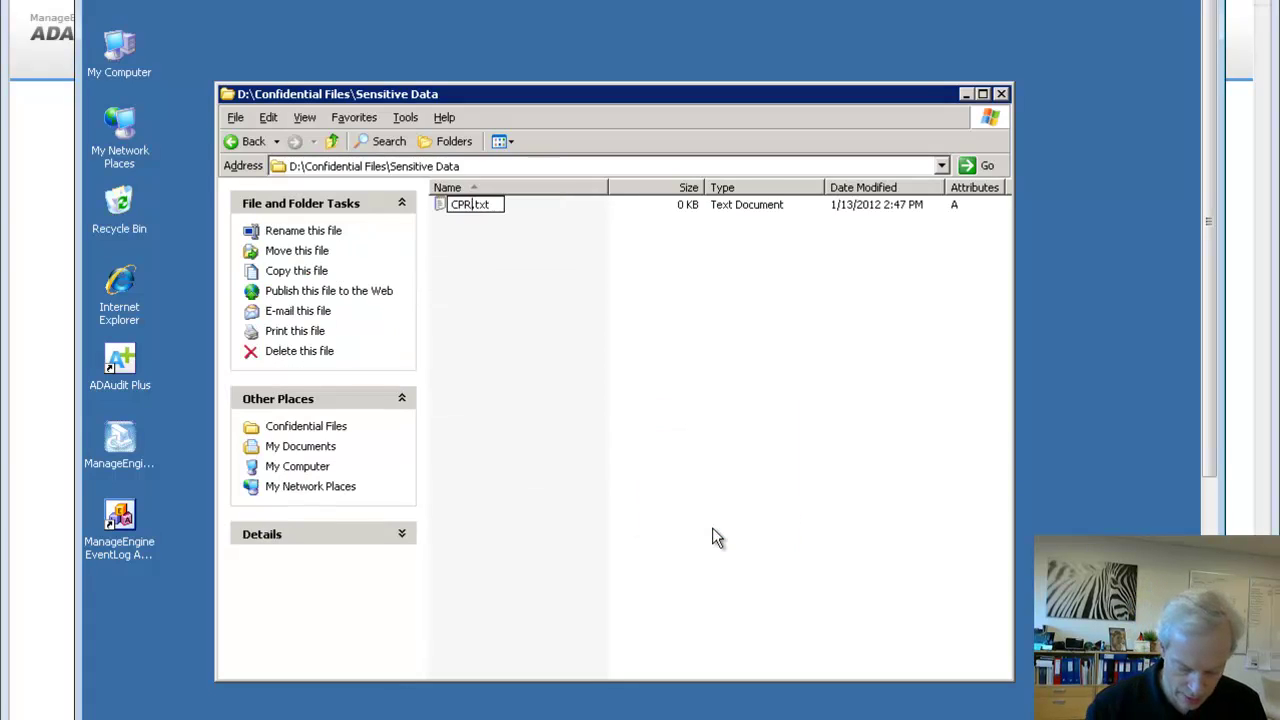
type("re")
key("Return")
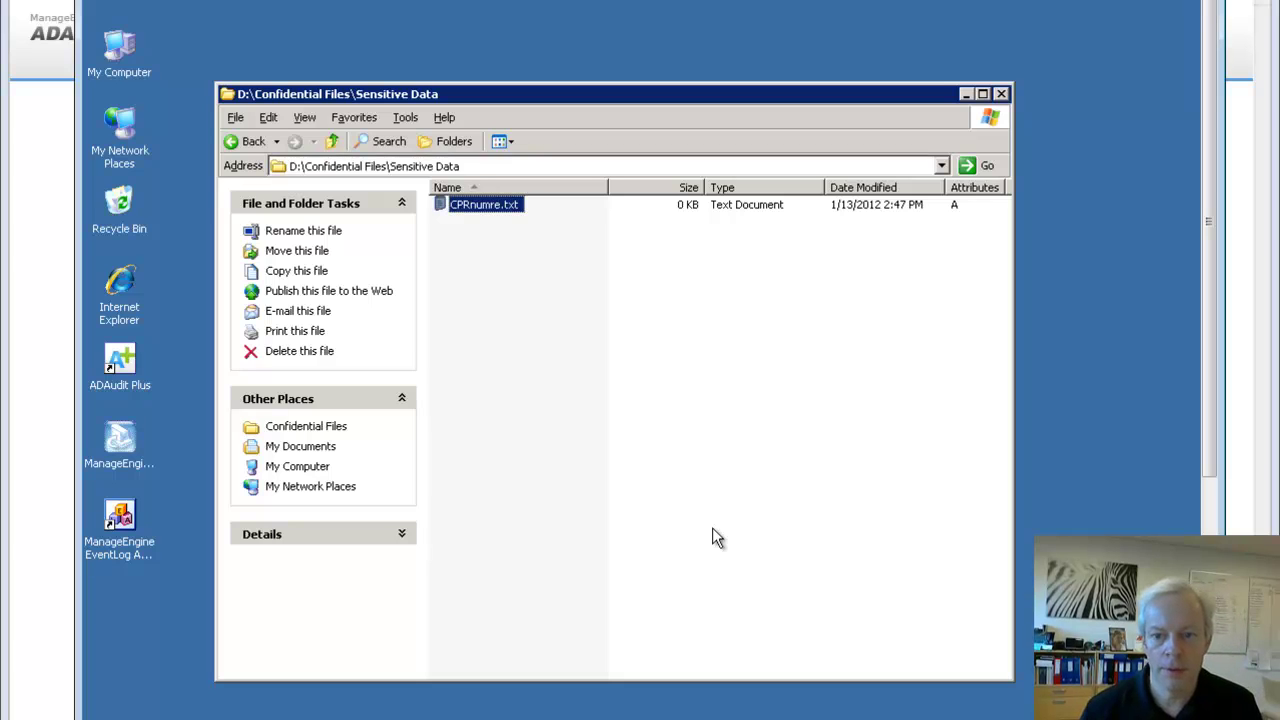
Write a sample CPR number into CPRnumre.txt in Notepad and save it on closing
double_click(470, 207)
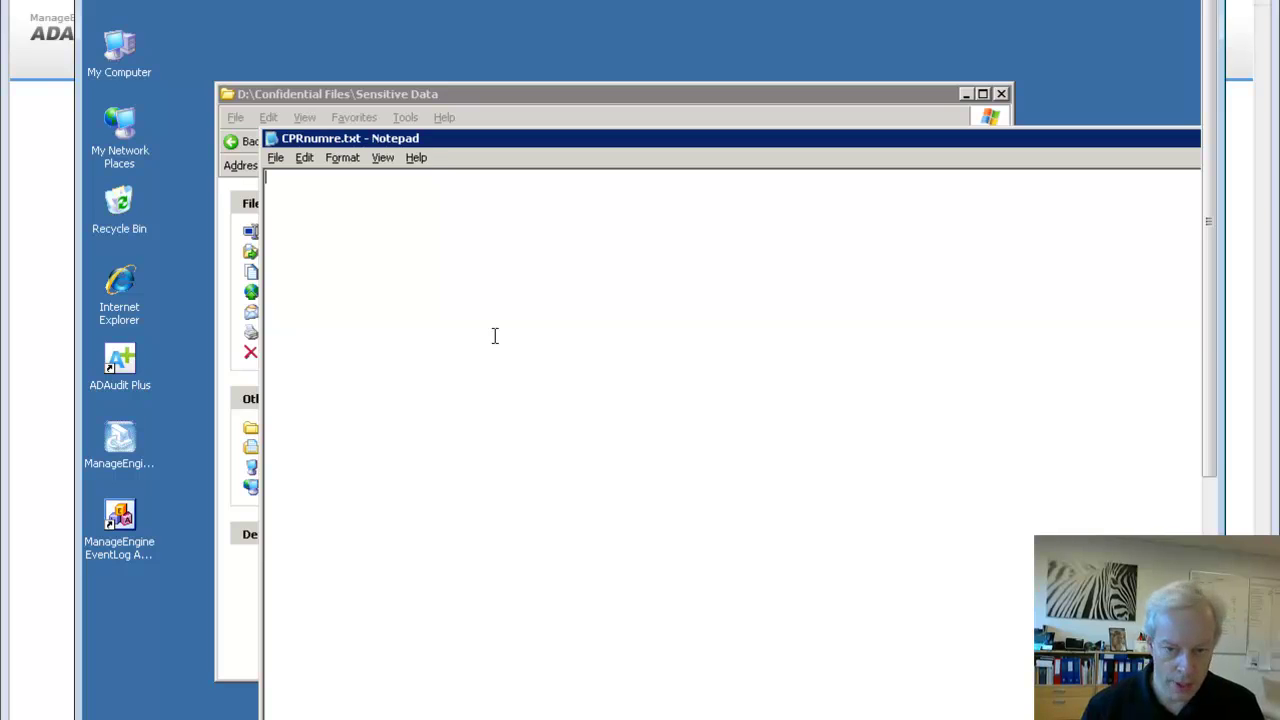
type("030962-")
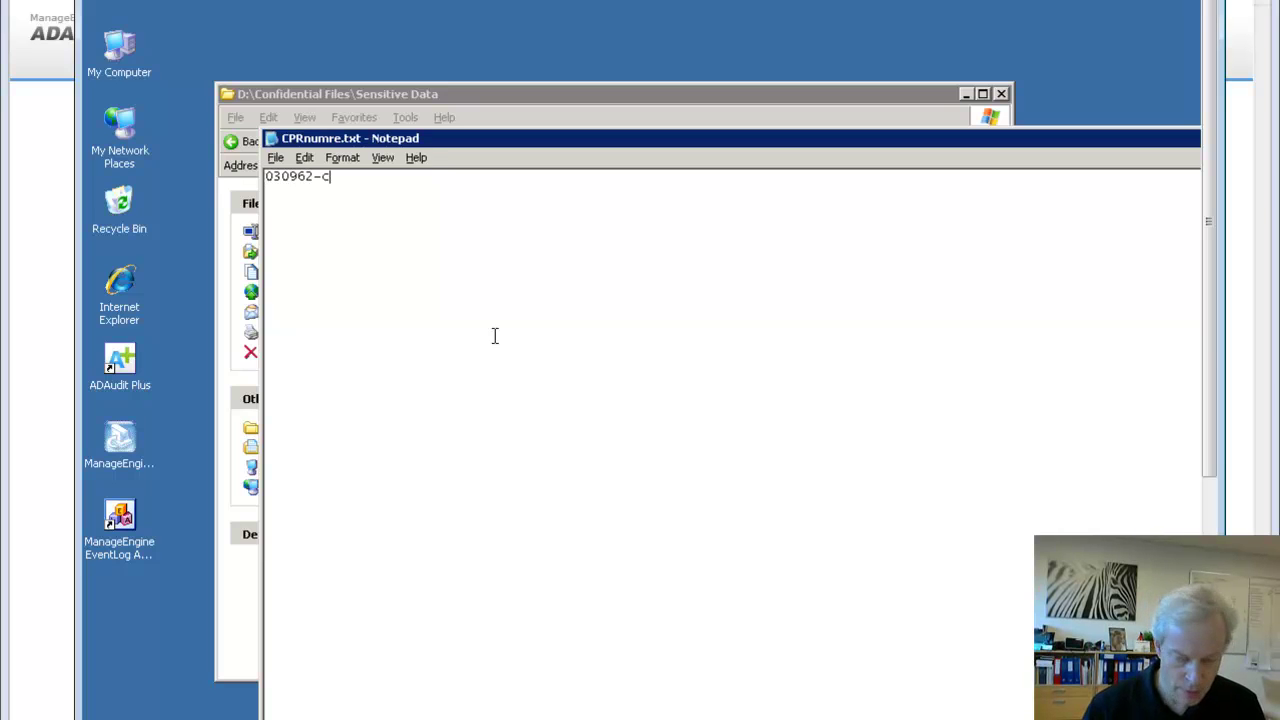
type("xxx")
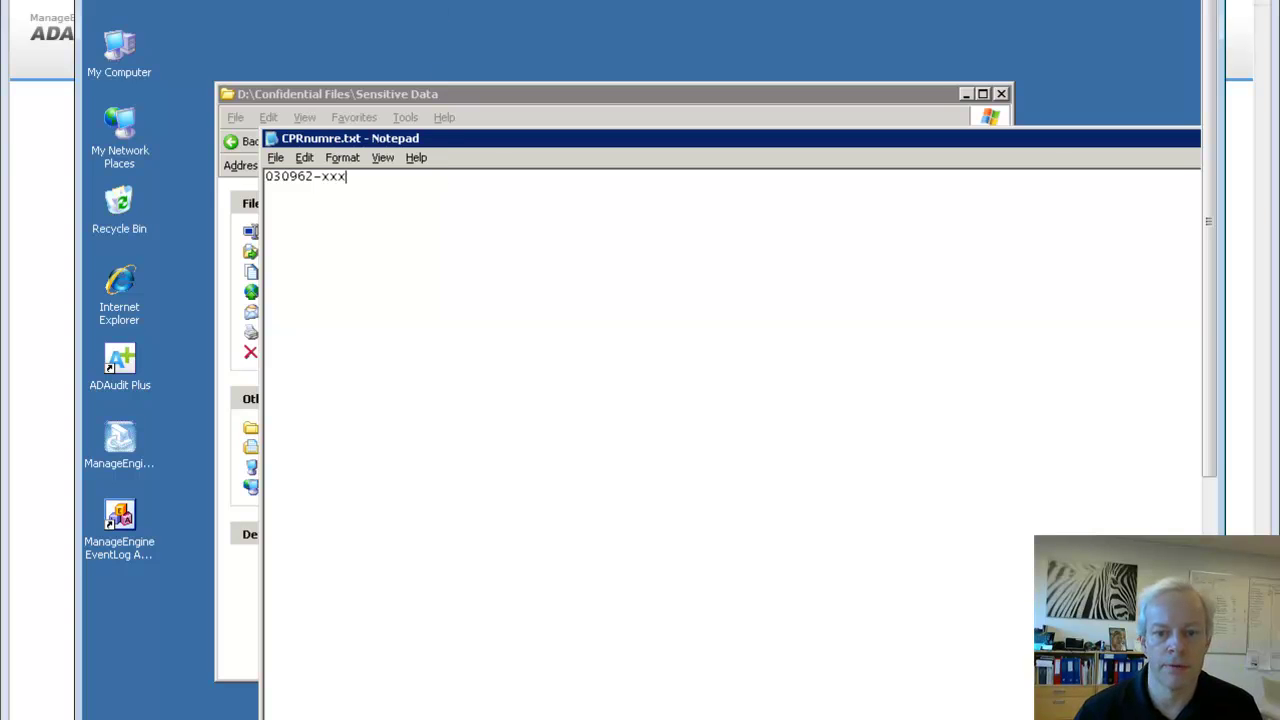
double_click(270, 140)
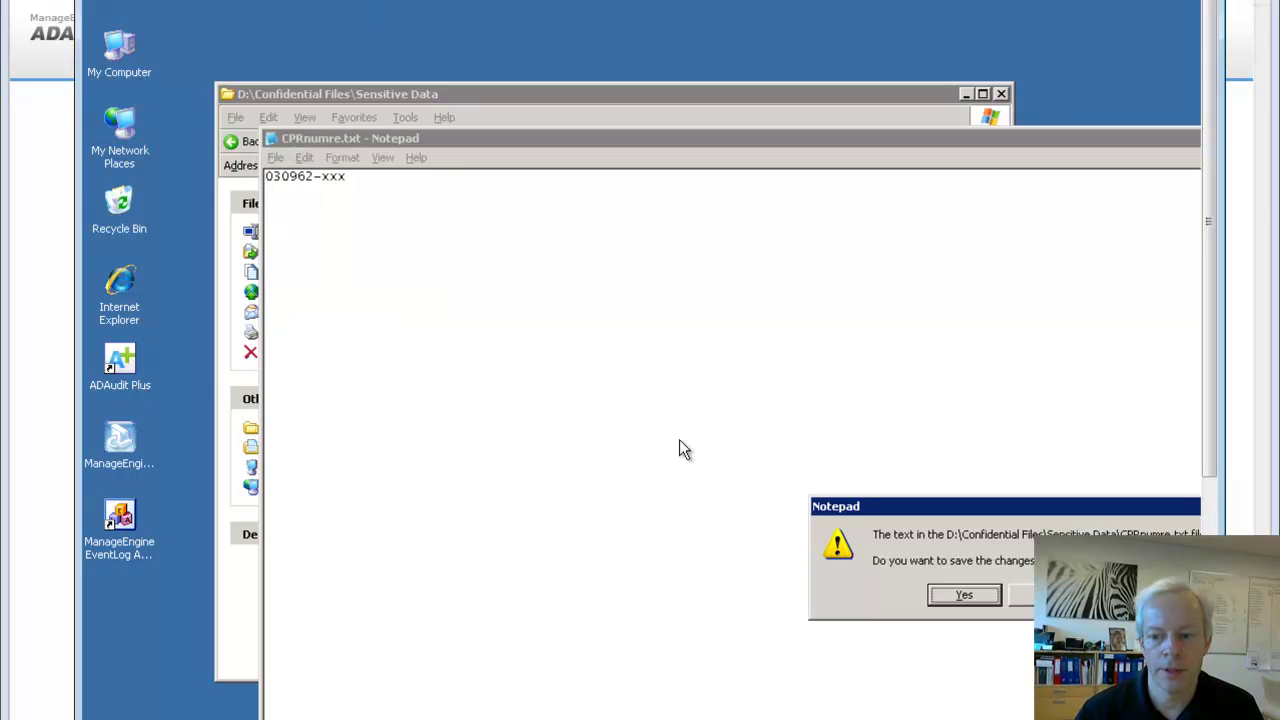
left_click(958, 595)
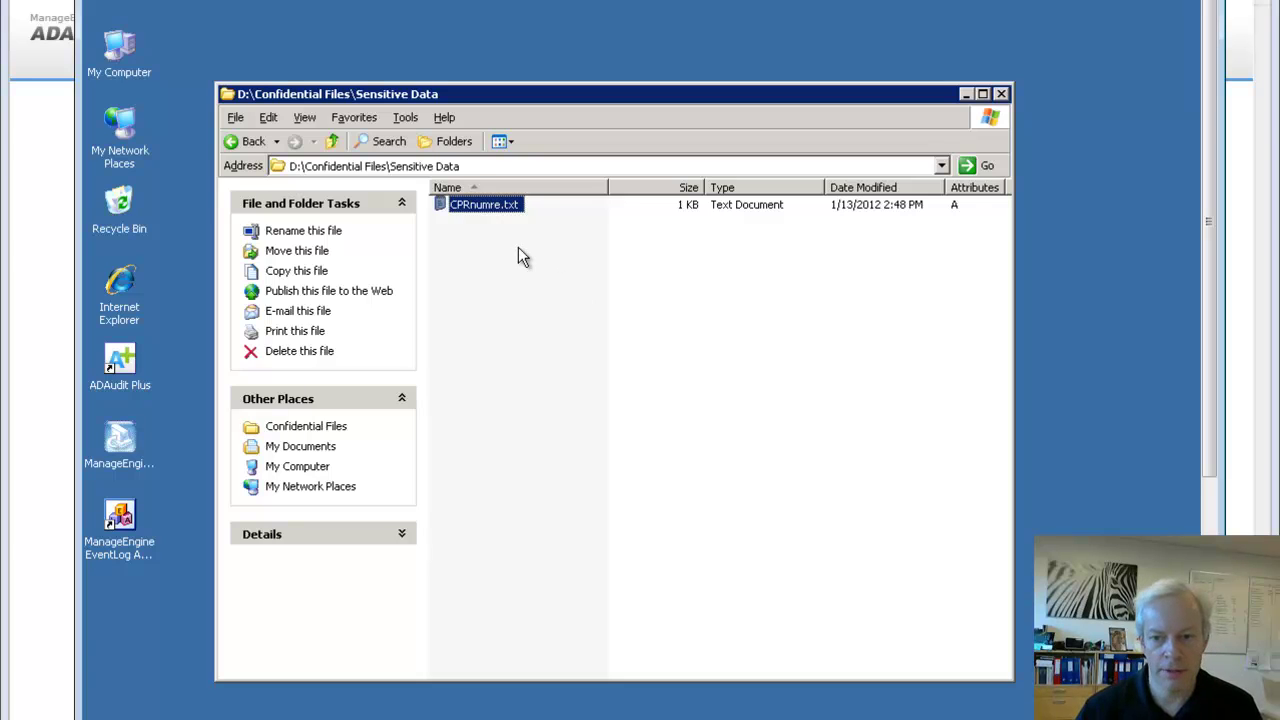
Copy-paste CPRnumre.txt, then delete the resulting Copy of CPRnumre.txt to the Recycle Bin
key("ctrl+c")
key("ctrl+v")
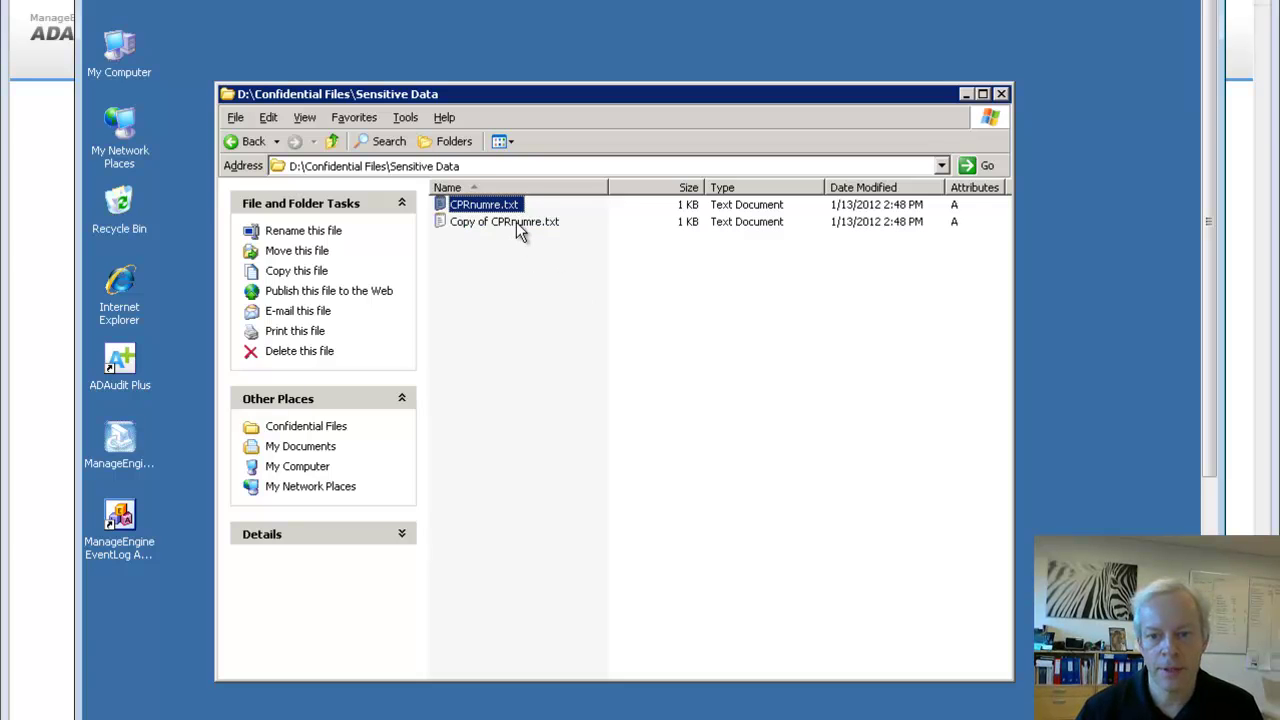
left_click(516, 222)
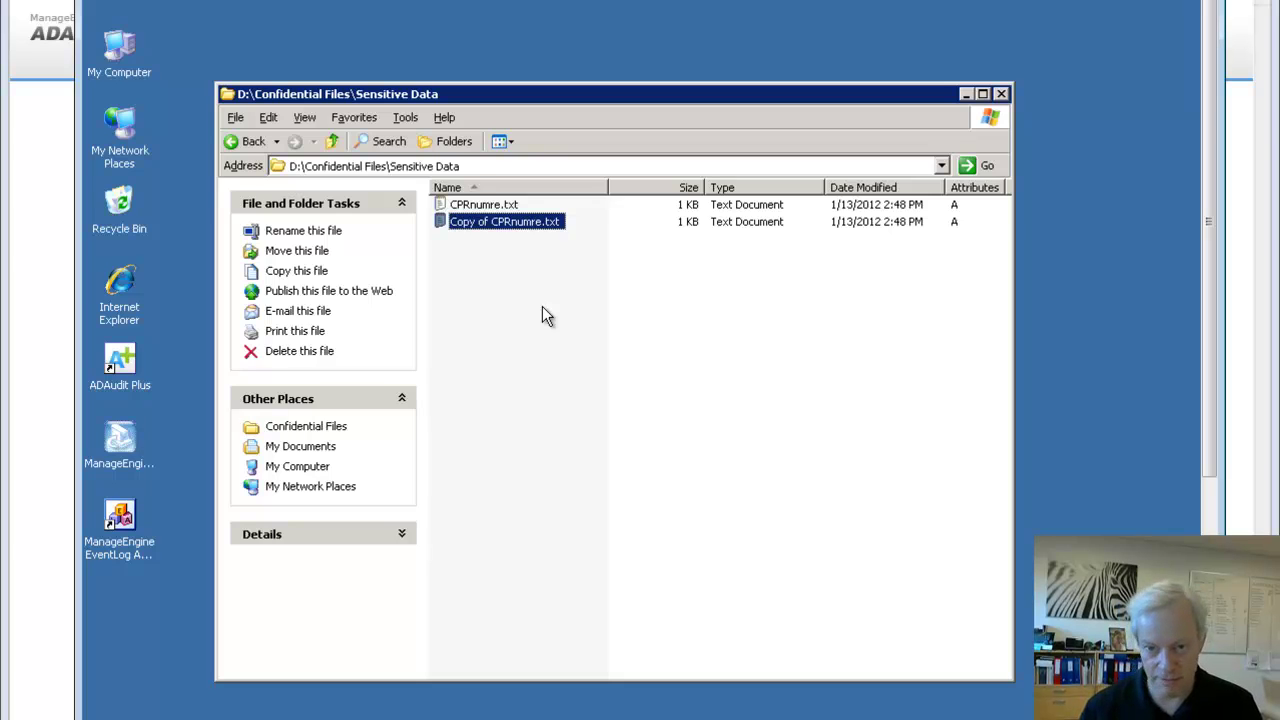
key("Delete")
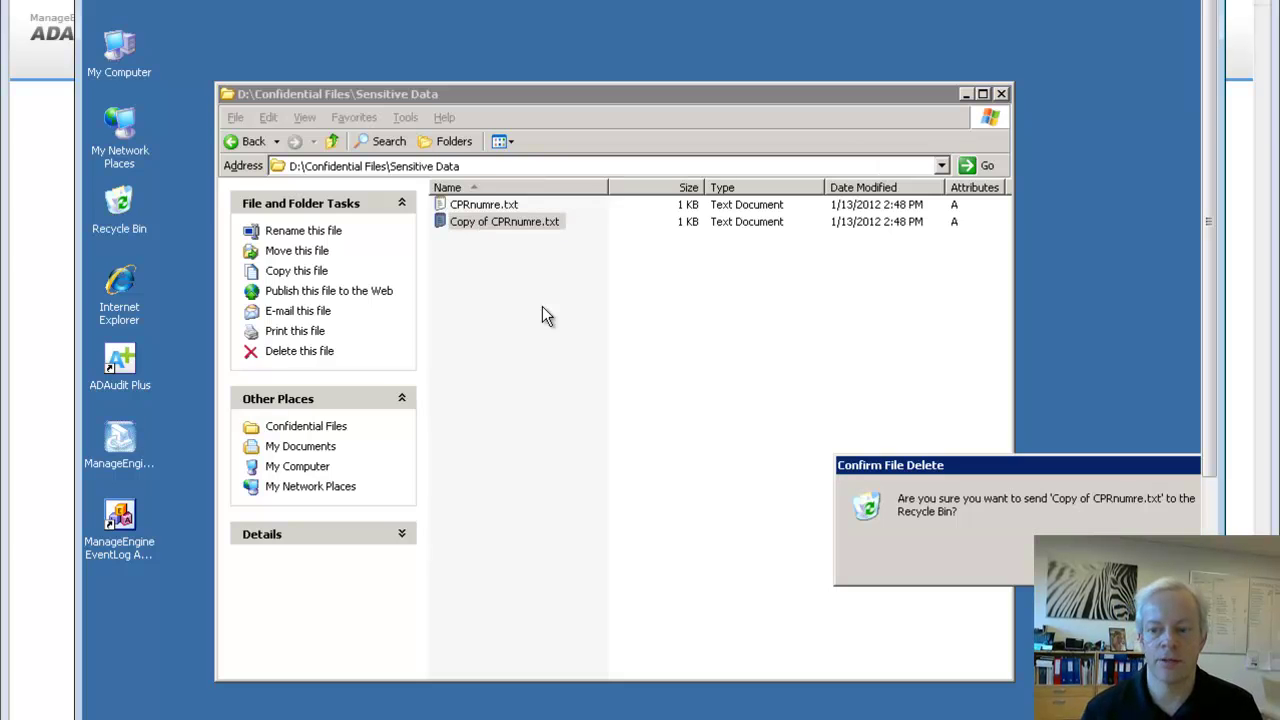
left_click(988, 531)
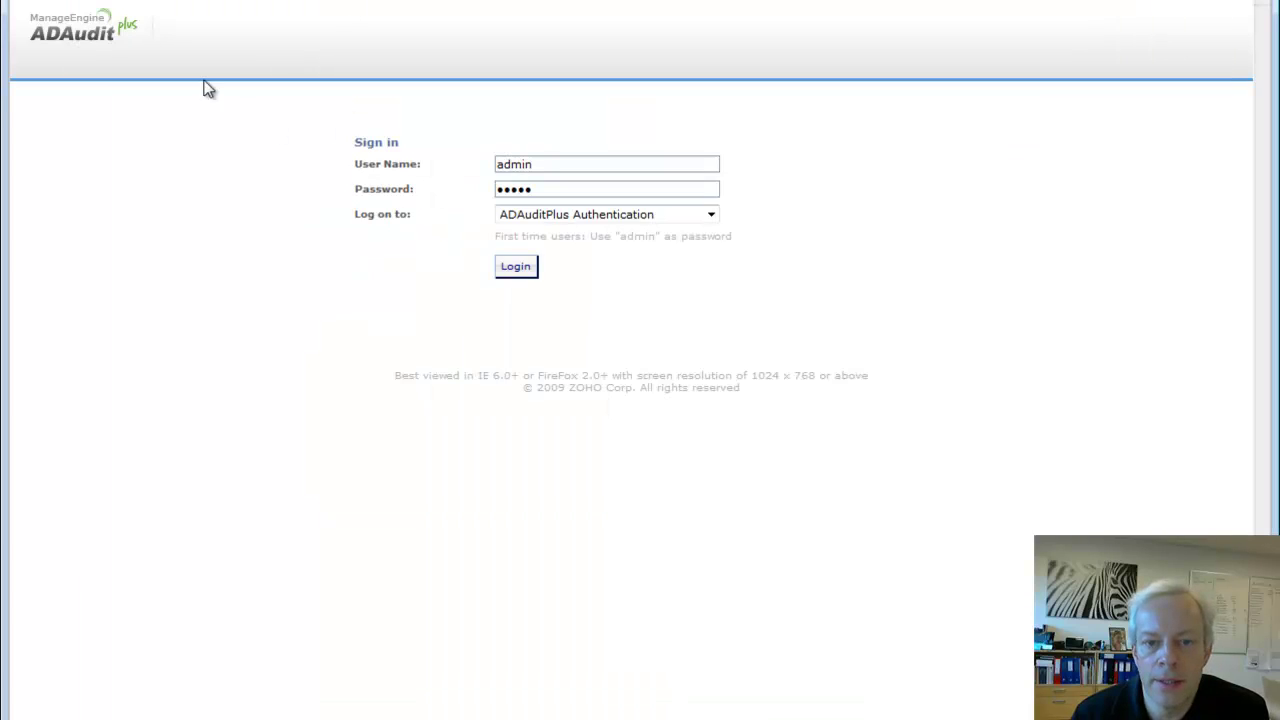
Log in, view VMDRWSRV53's audited shares under Configured File Server(s), and trigger Run now
left_click(516, 267)
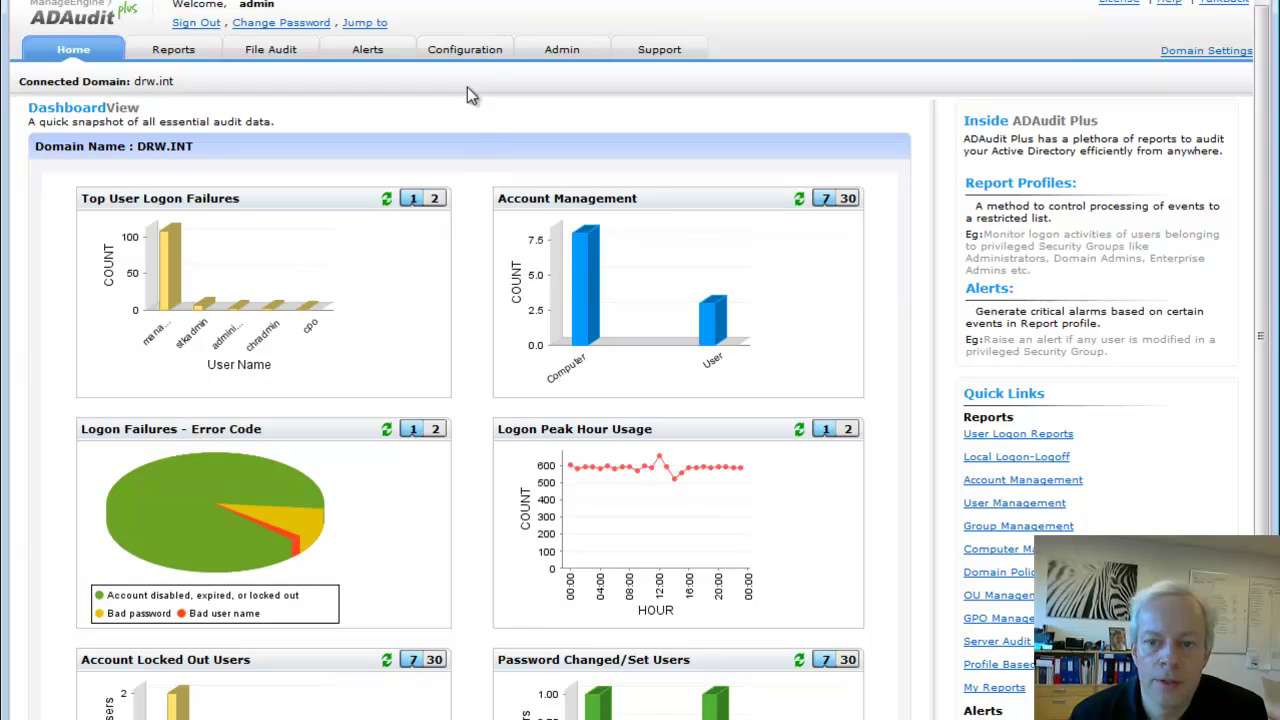
left_click(474, 52)
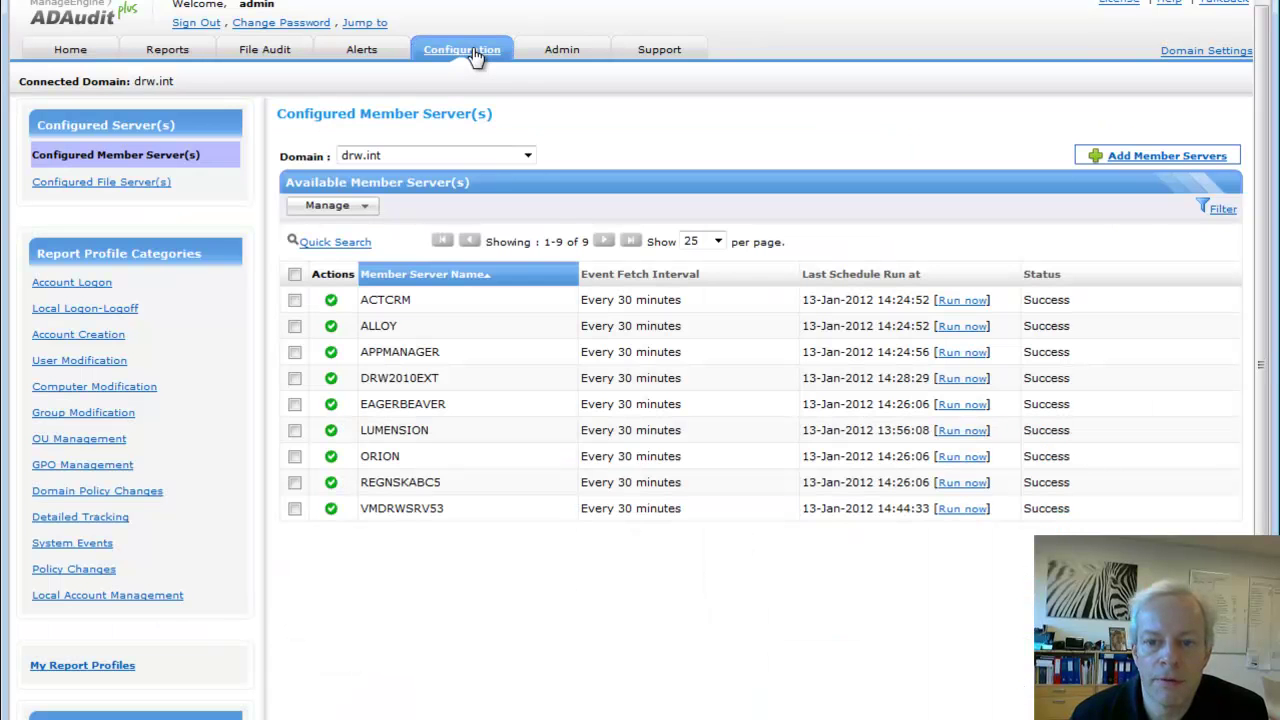
left_click(122, 183)
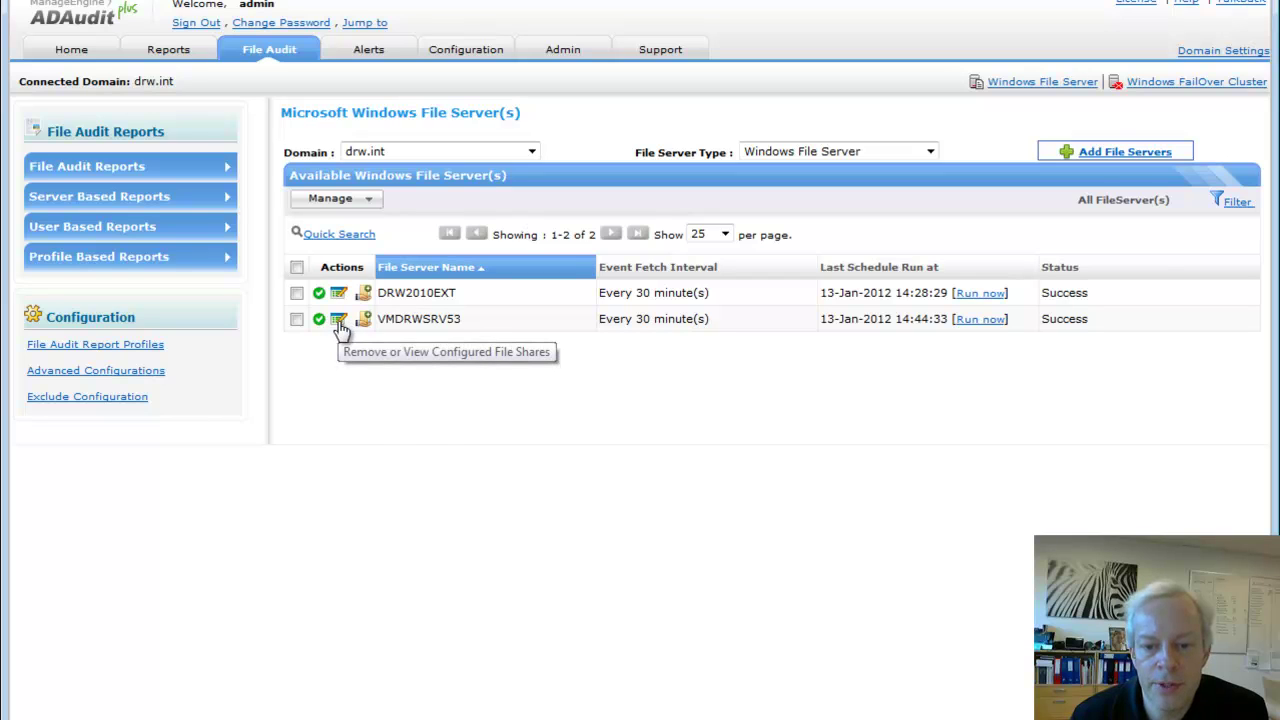
left_click(339, 322)
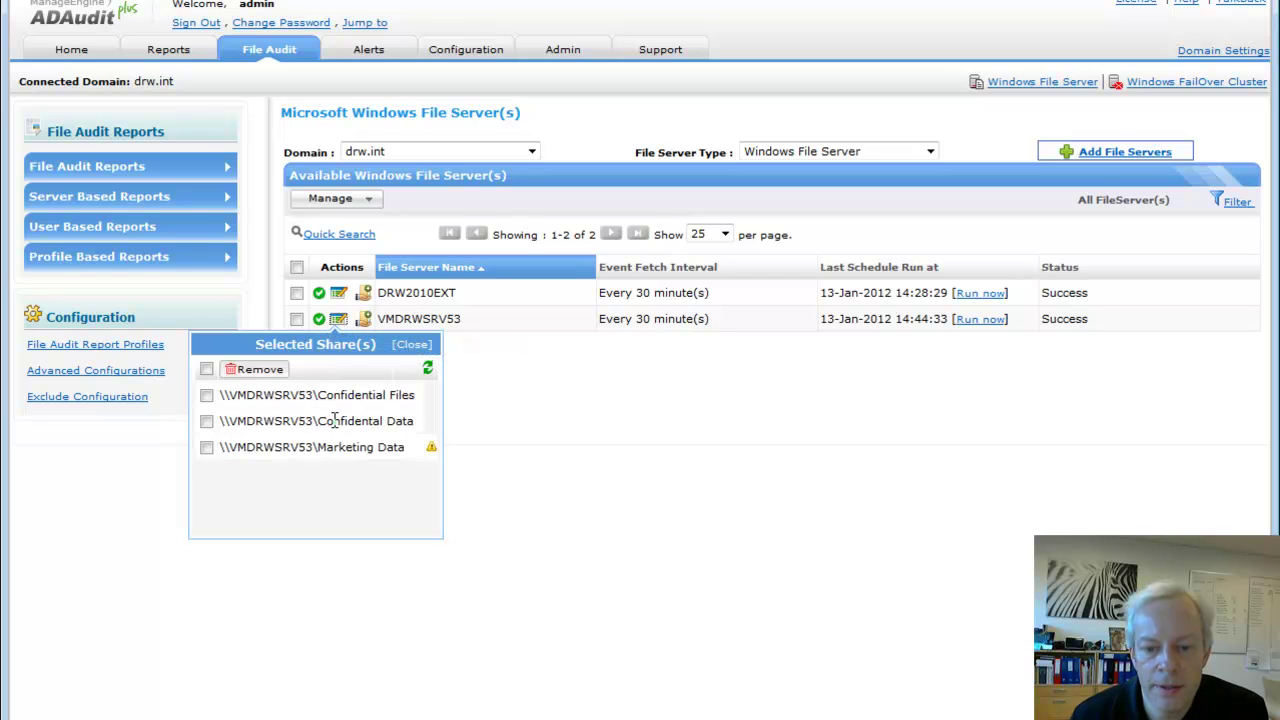
left_click(340, 322)
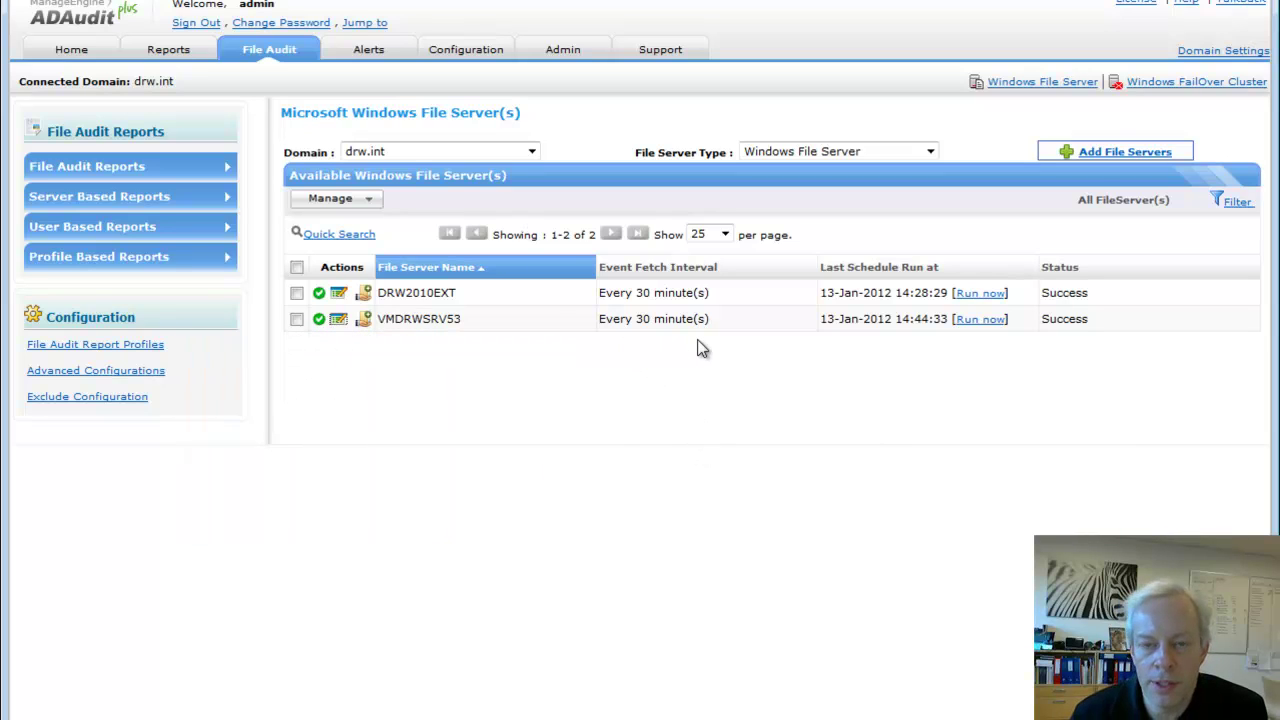
left_click(982, 320)
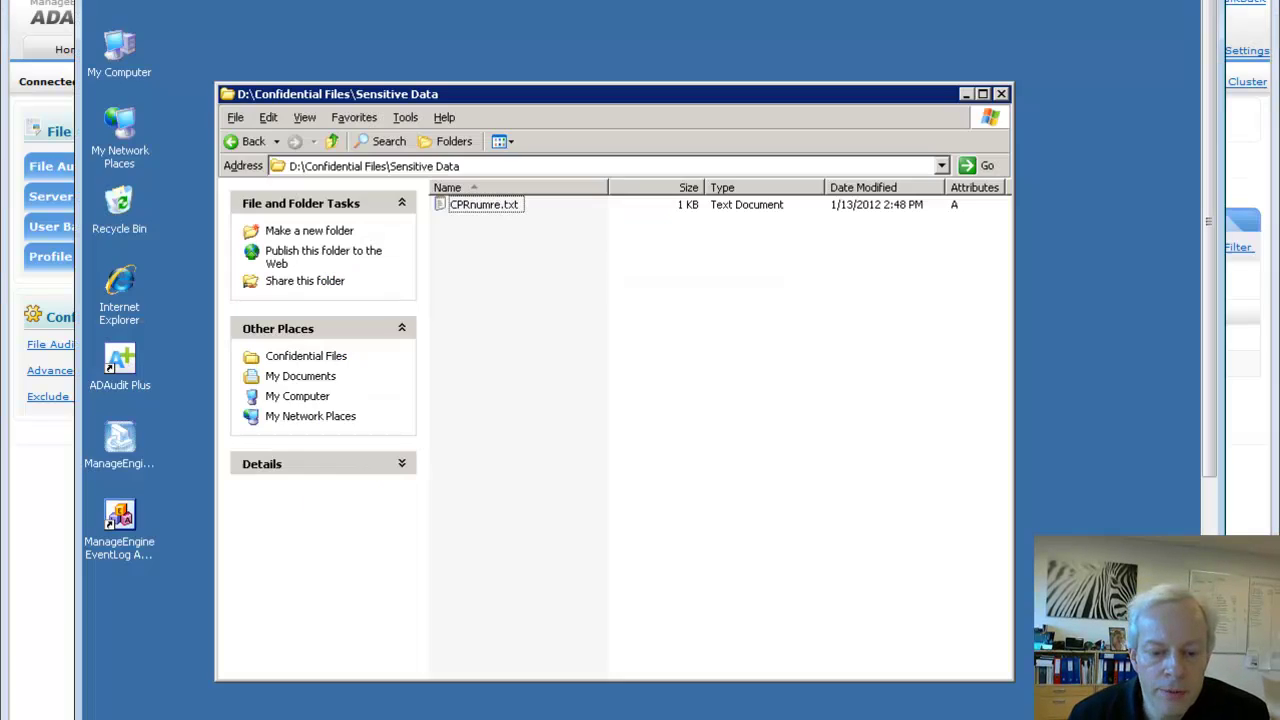
Inspect the Security log's event 560 Success Audit entries in Computer Management, then close it
double_click(110, 55)
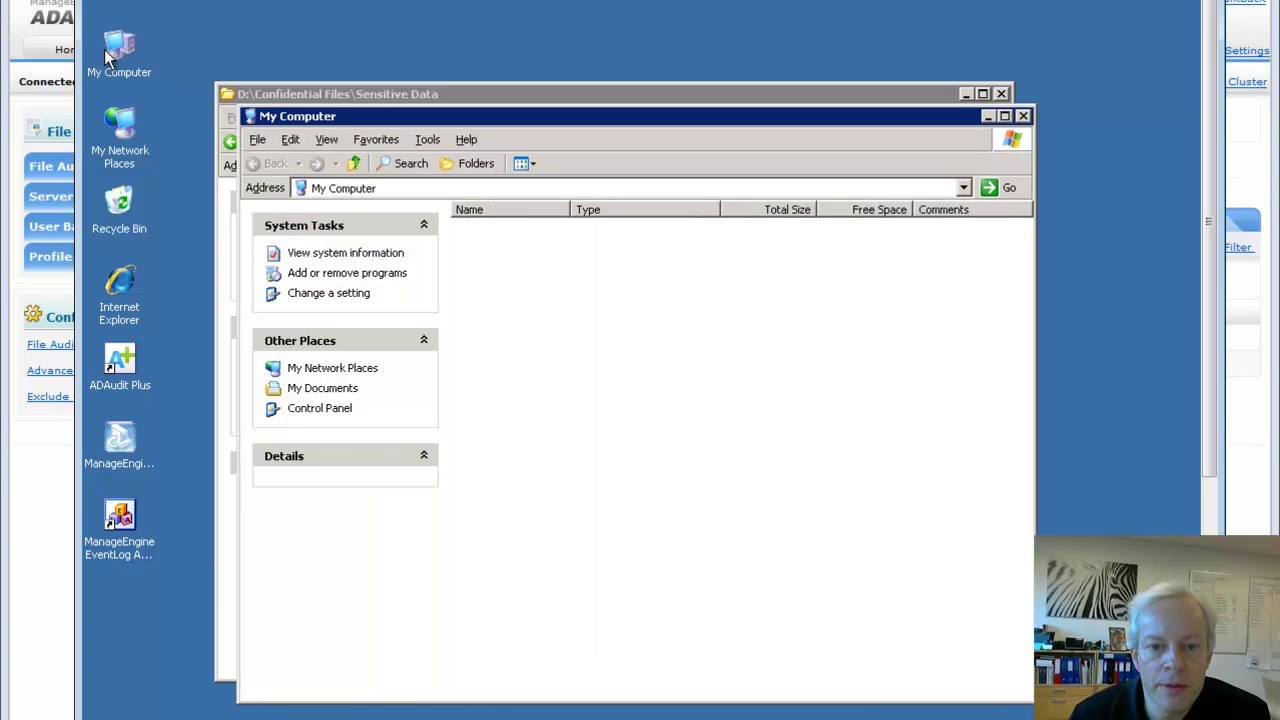
right_click(116, 42)
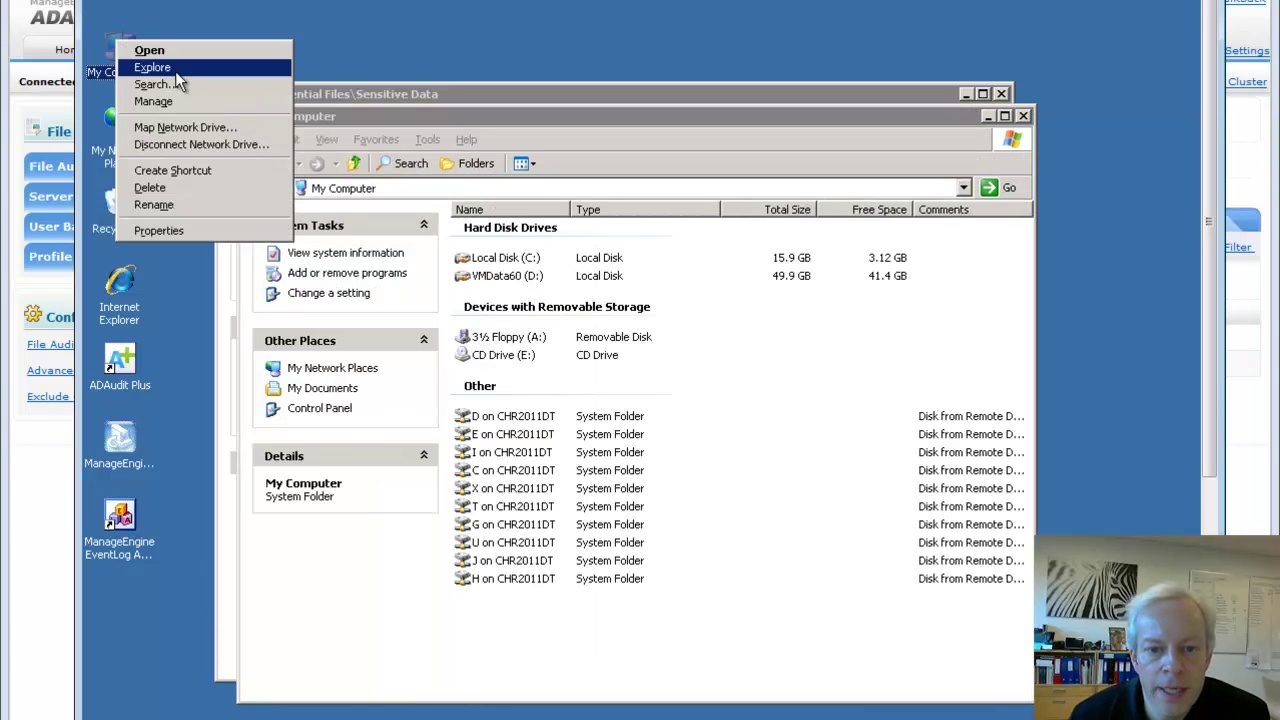
left_click(155, 102)
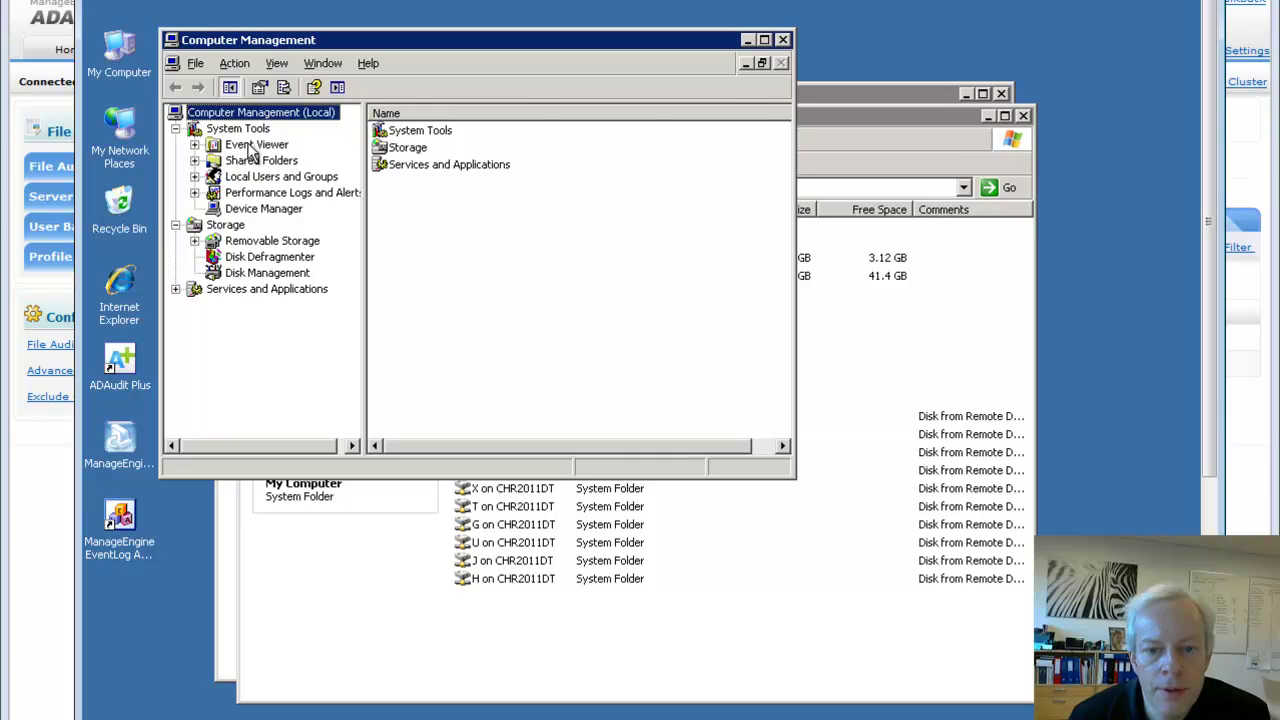
double_click(255, 146)
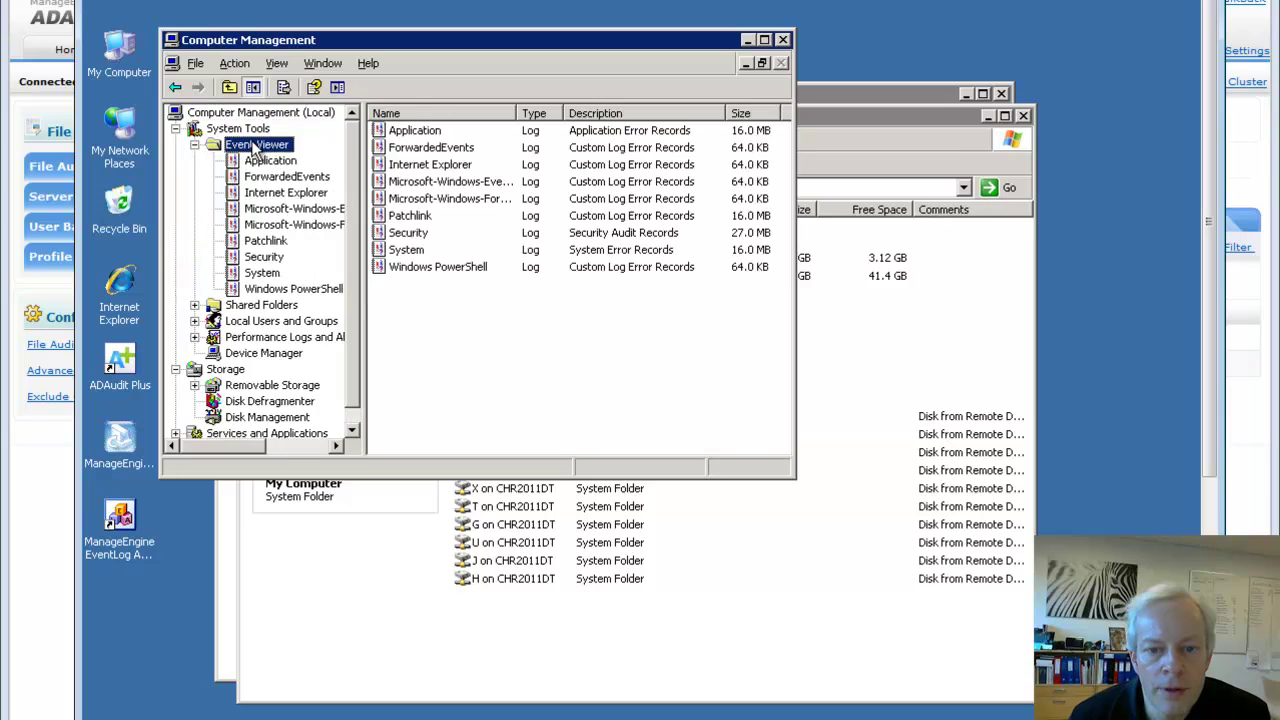
left_click(264, 257)
left_click_drag(791, 481, 1160, 660)
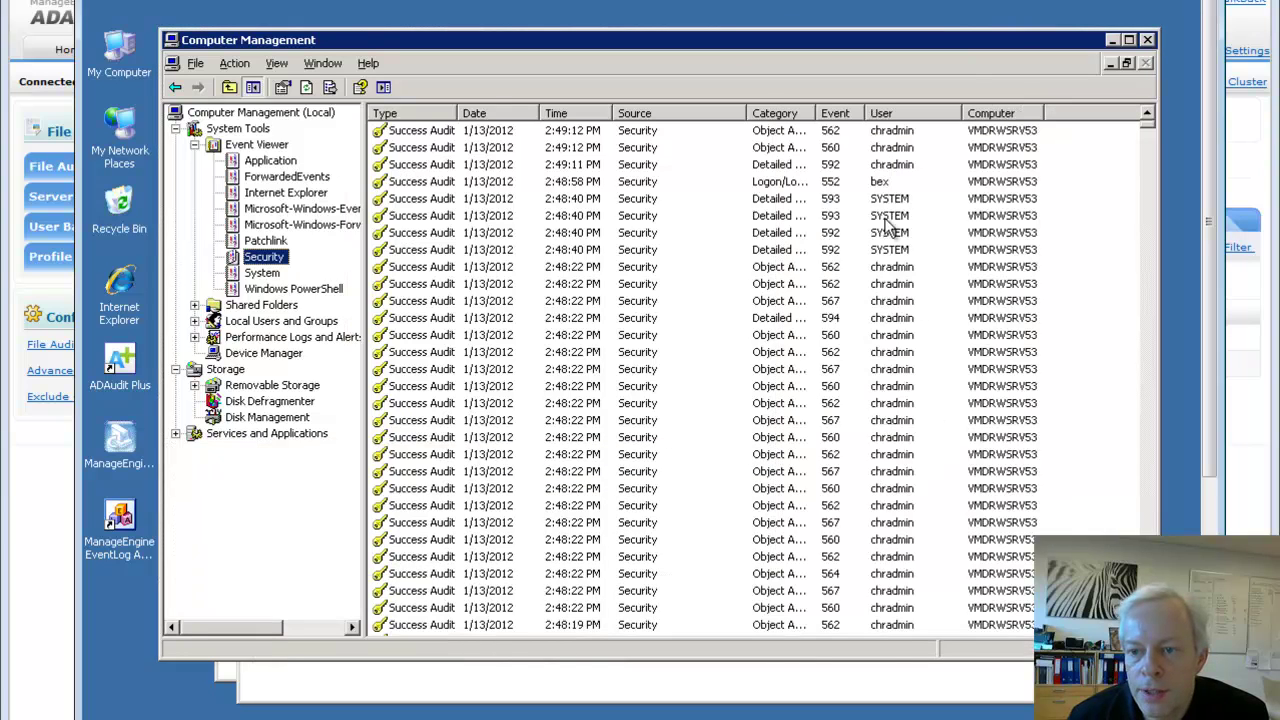
left_click(836, 150)
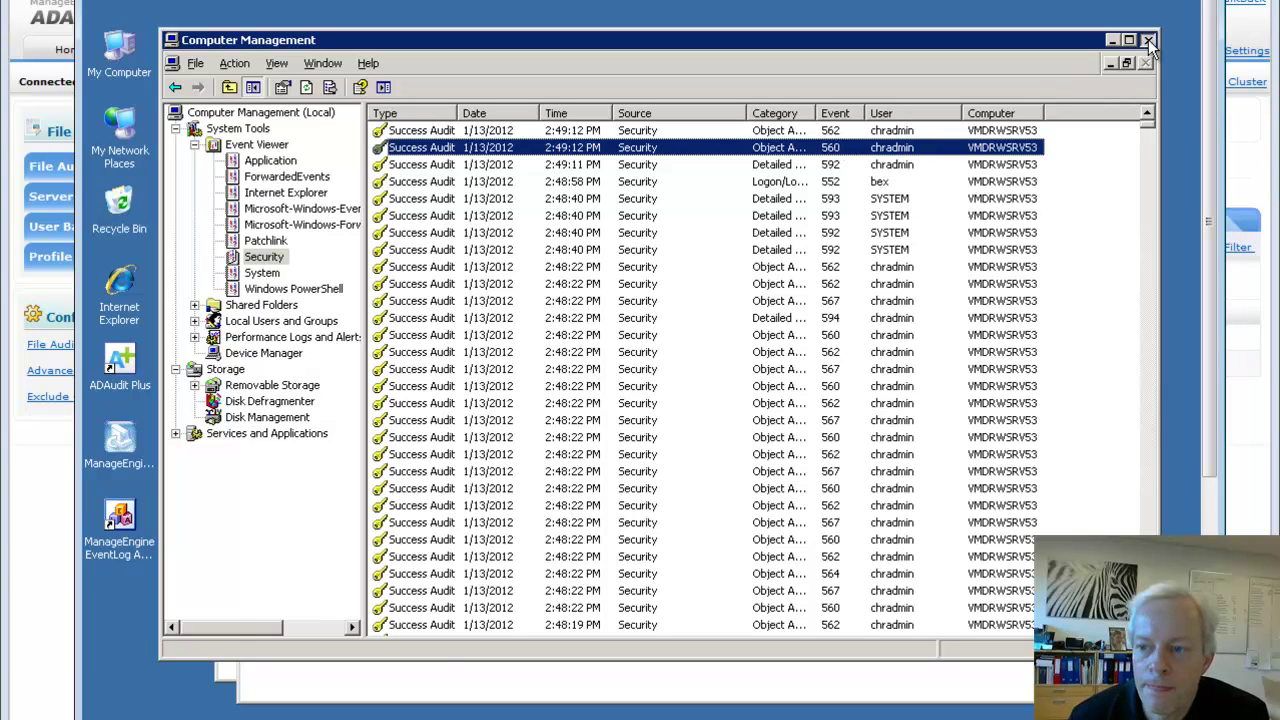
left_click(1149, 41)
left_click(1144, 18)
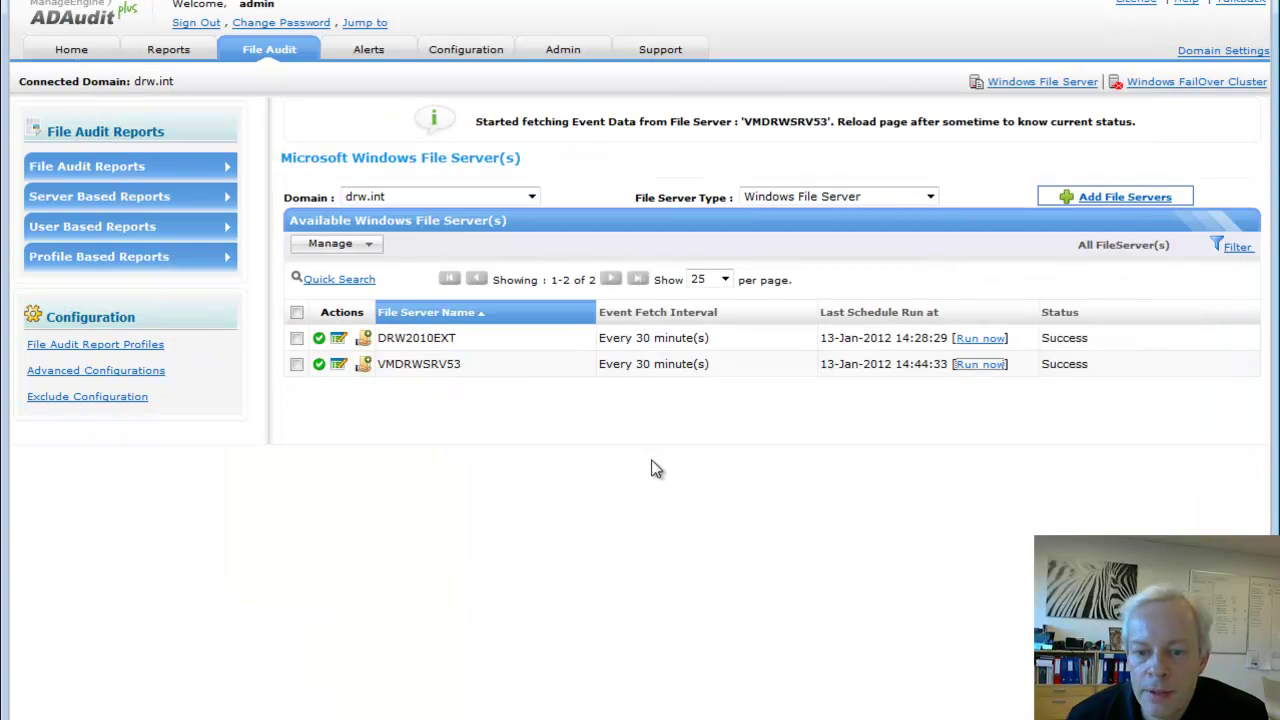
In the All File or Folder Changes report, highlight the modified CPRnumre.txt and its user
left_click(268, 52)
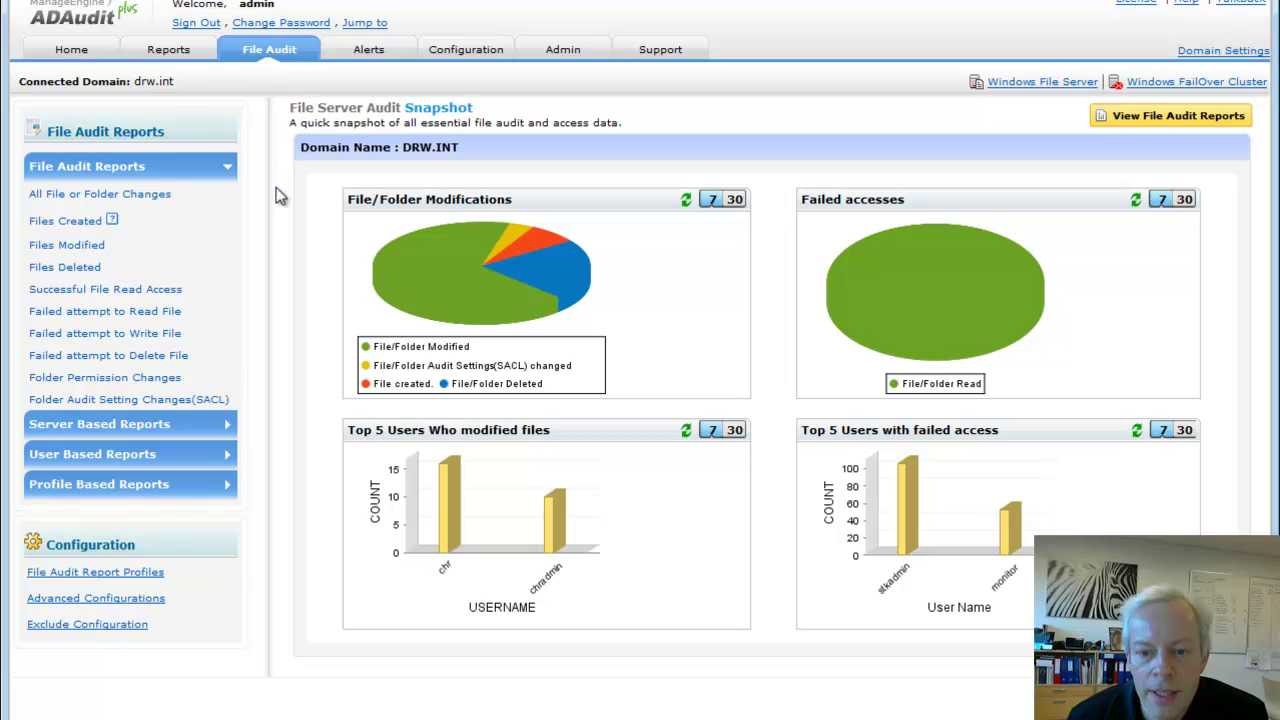
left_click(110, 197)
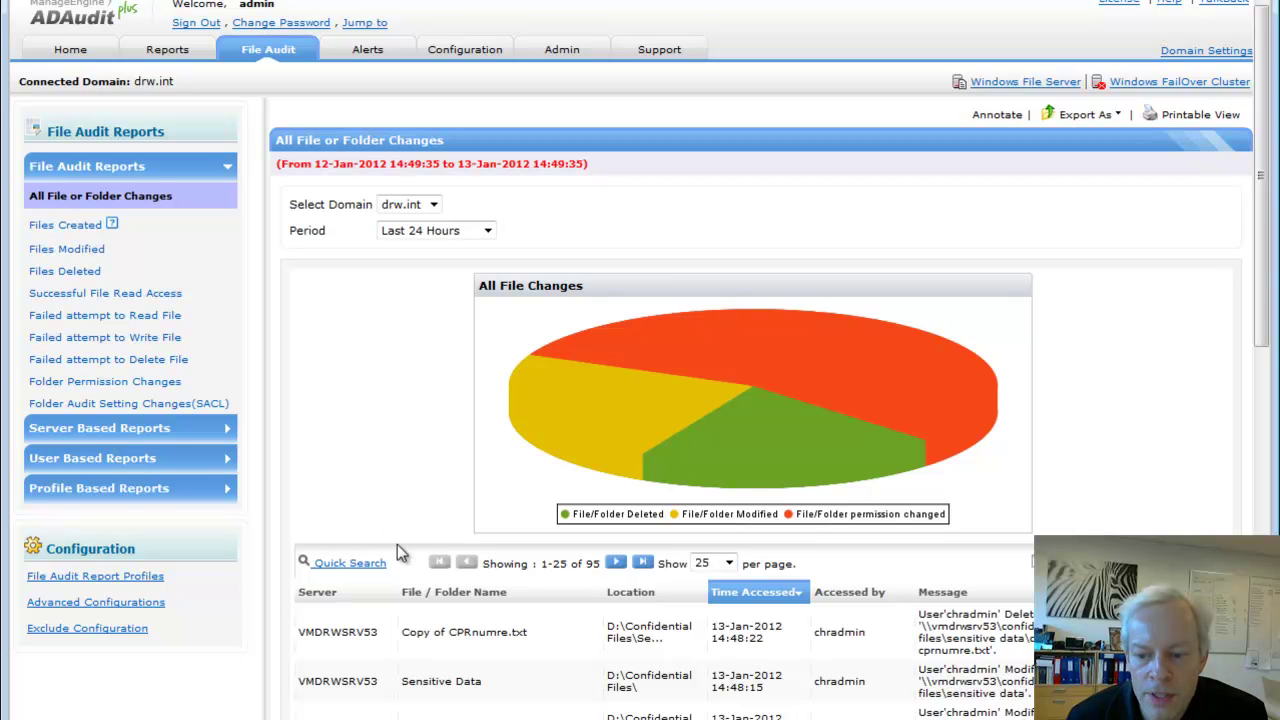
scroll(397, 548, "down", 3)
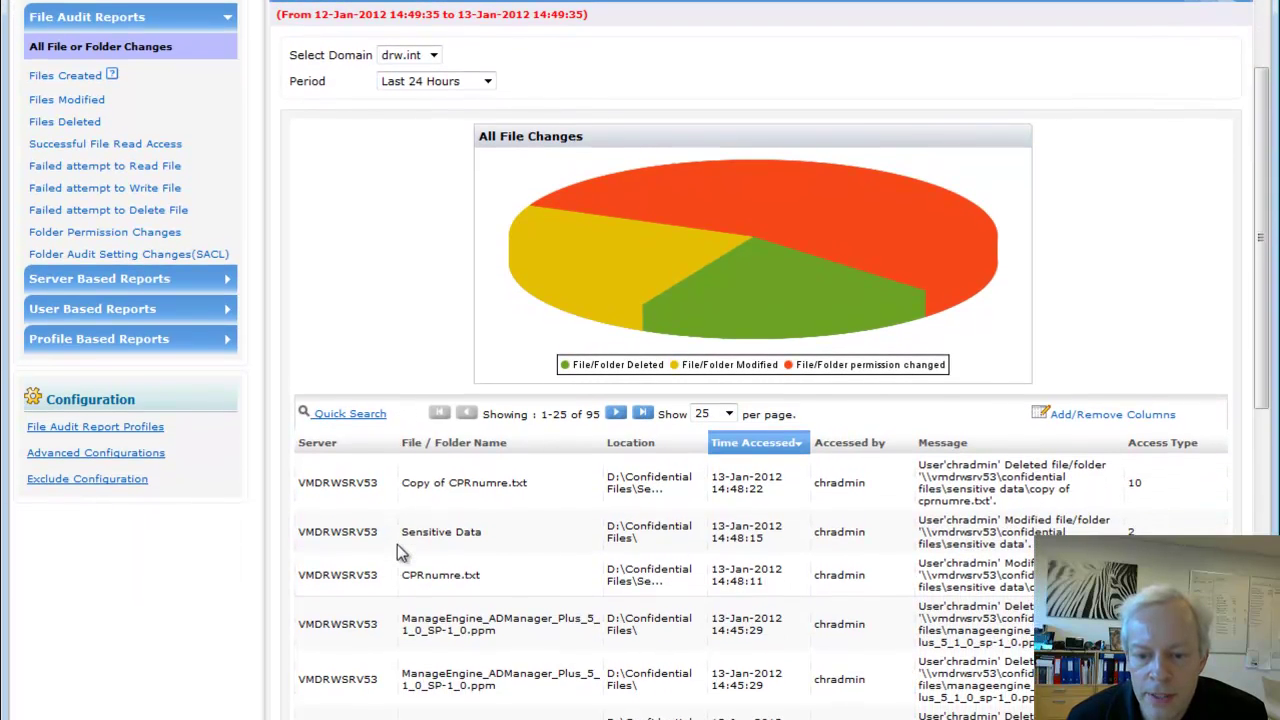
scroll(398, 550, "down", 2)
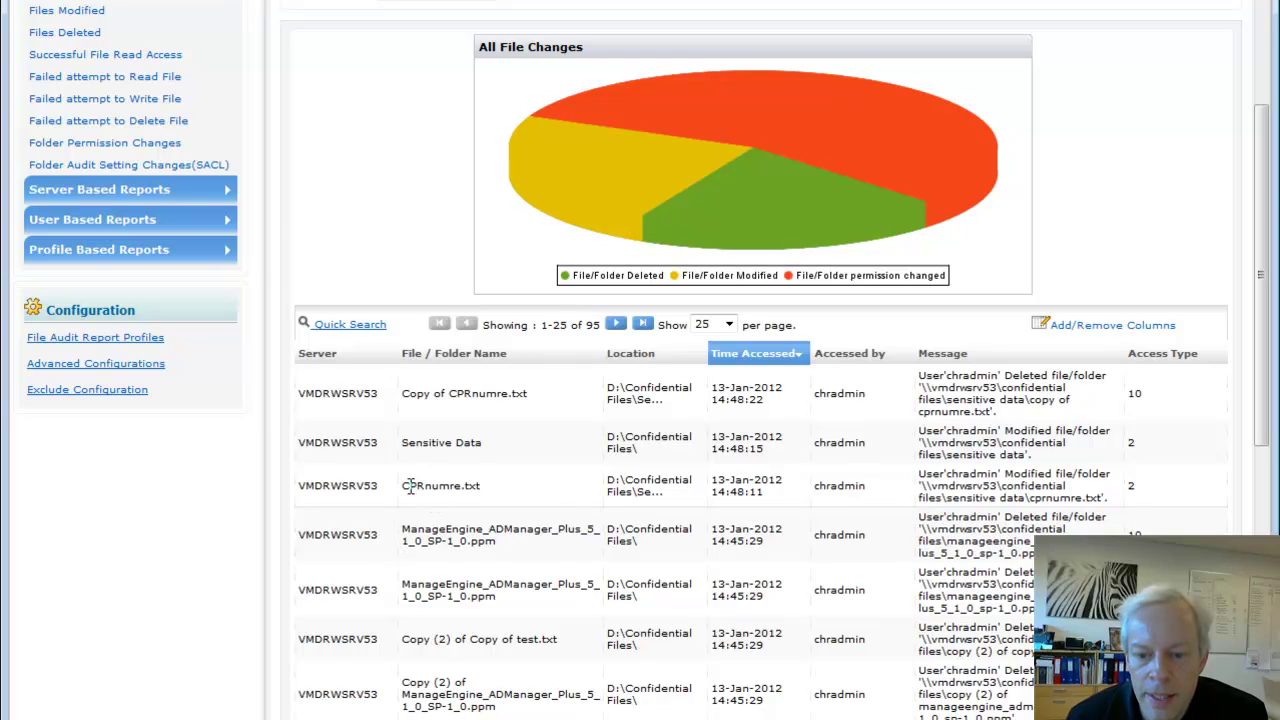
left_click_drag(407, 487, 481, 485)
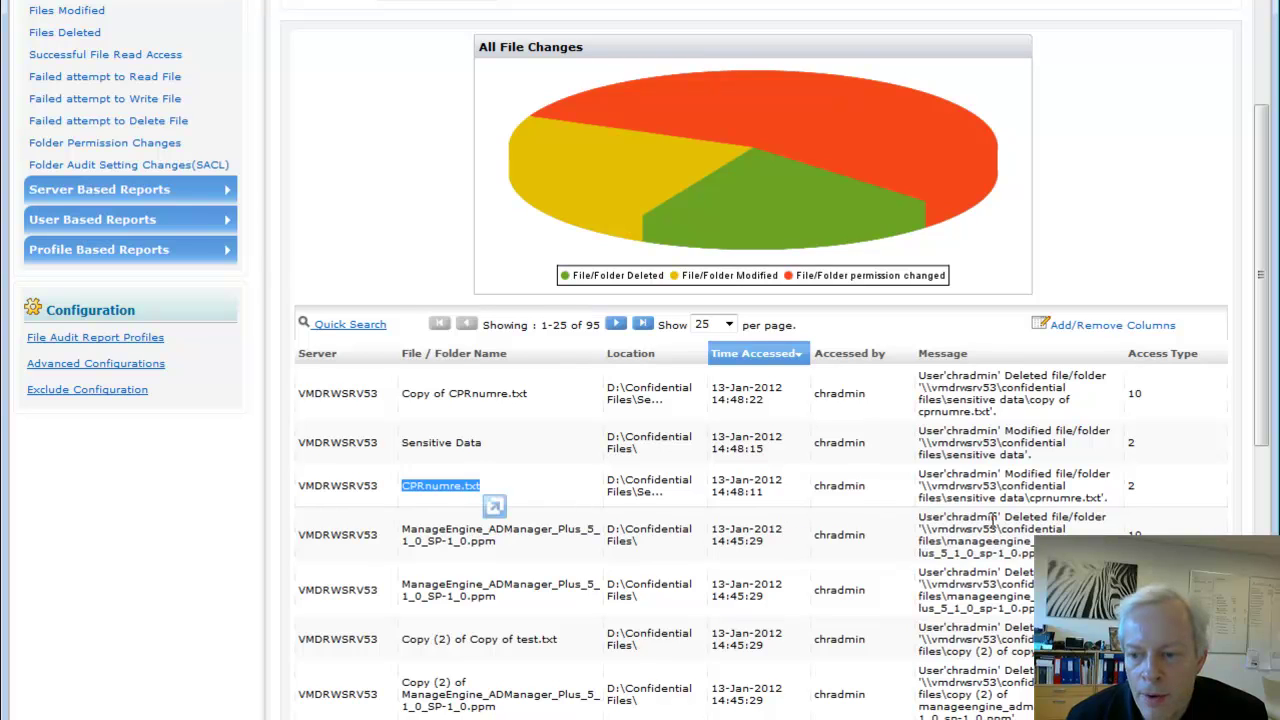
left_click_drag(980, 474, 1036, 480)
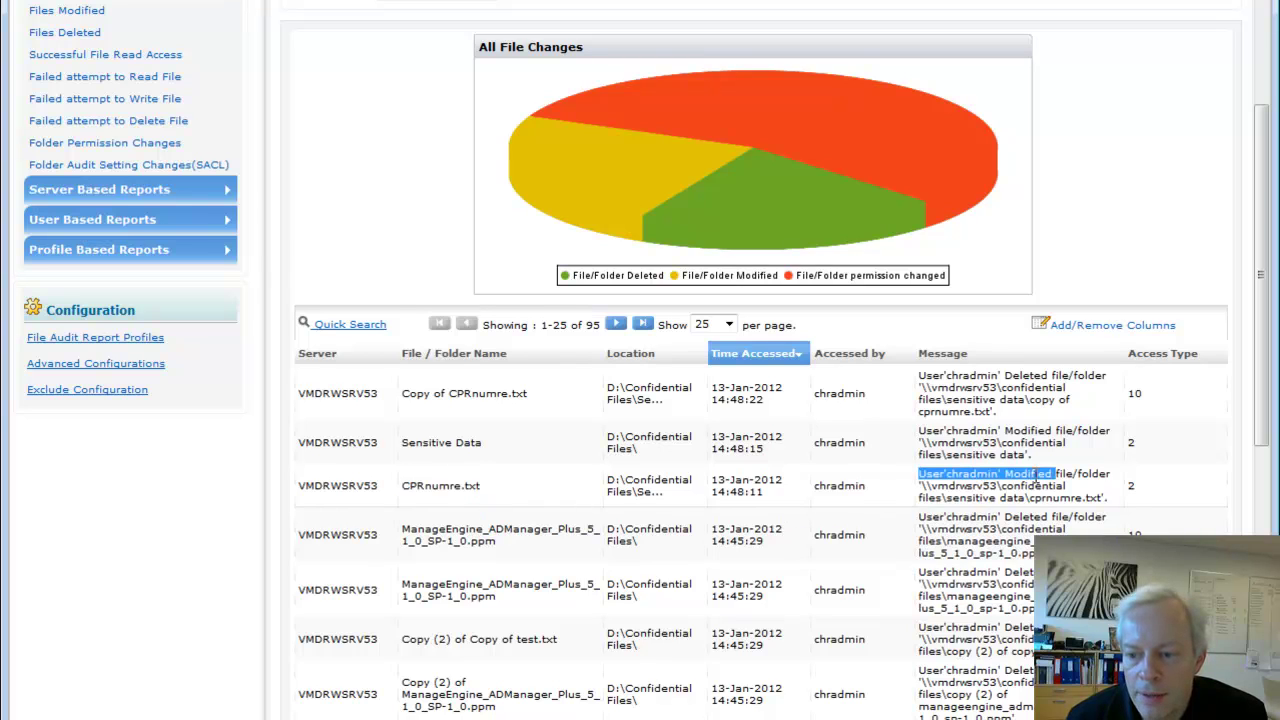
left_click_drag(818, 486, 858, 489)
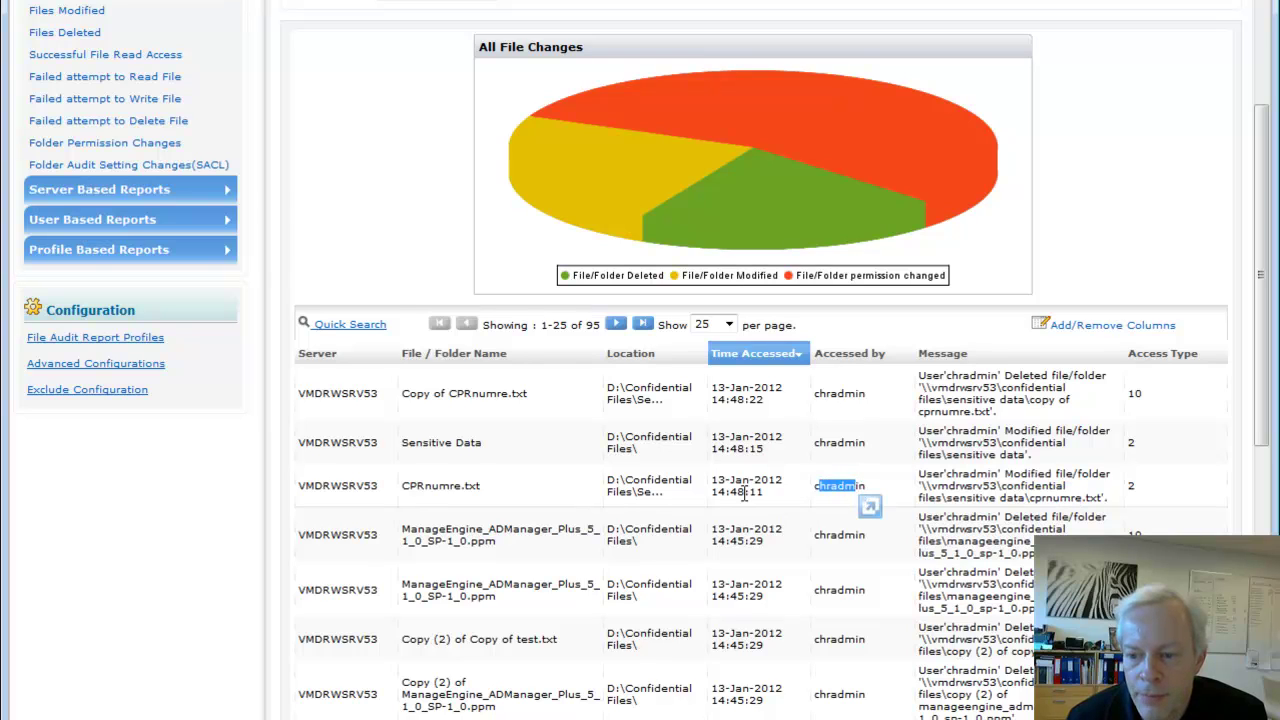
Highlight the modified Sensitive Data folder and the deleted Copy of CPRnumre.txt with its user
left_click_drag(404, 445, 480, 448)
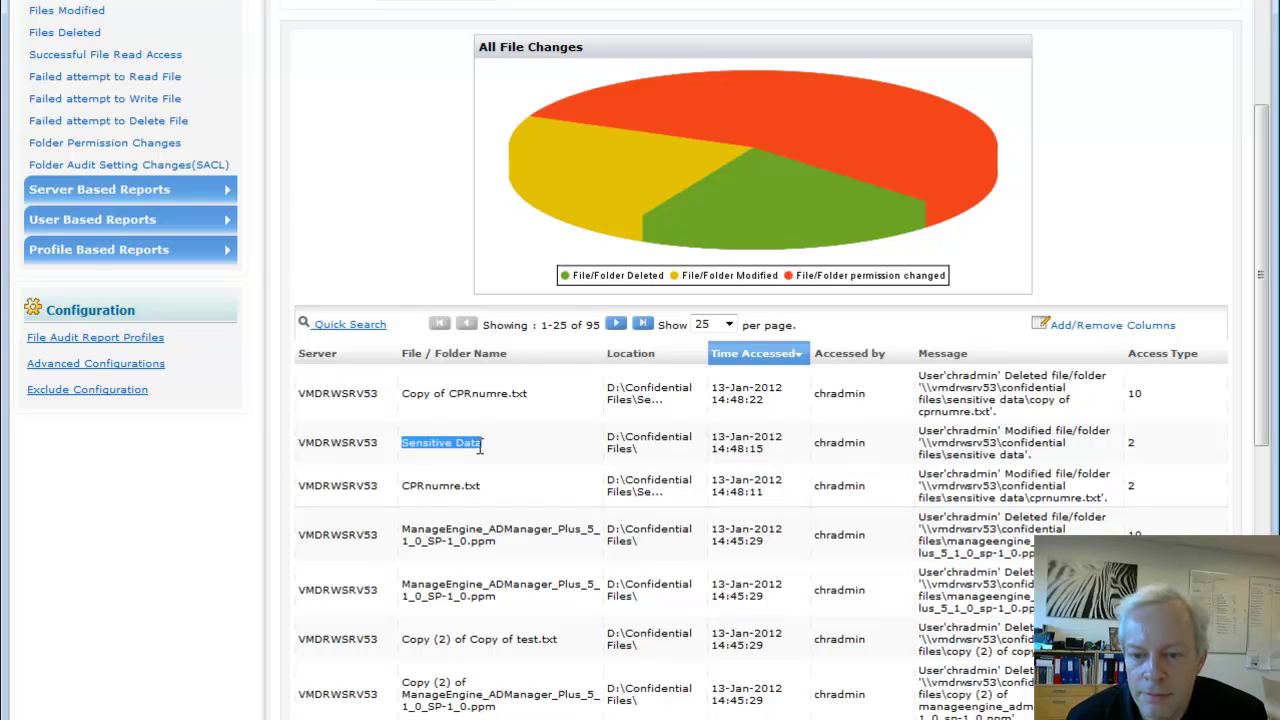
left_click(405, 390)
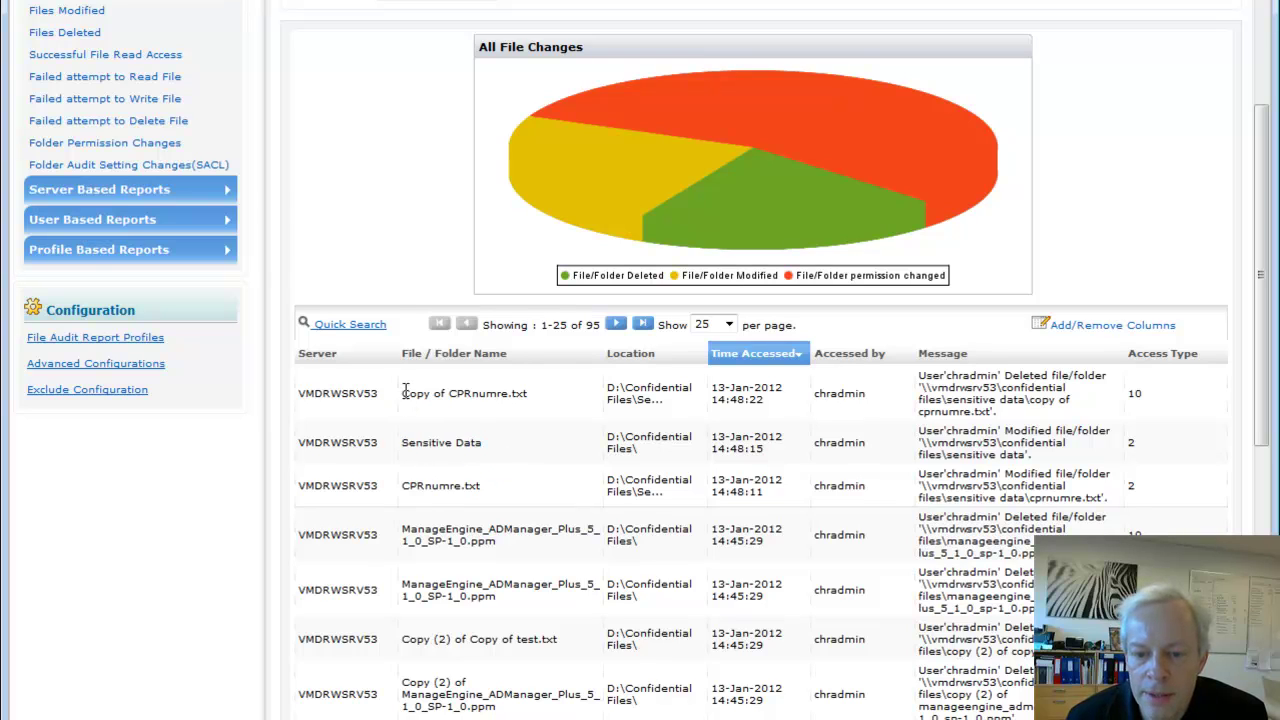
left_click_drag(405, 390, 489, 404)
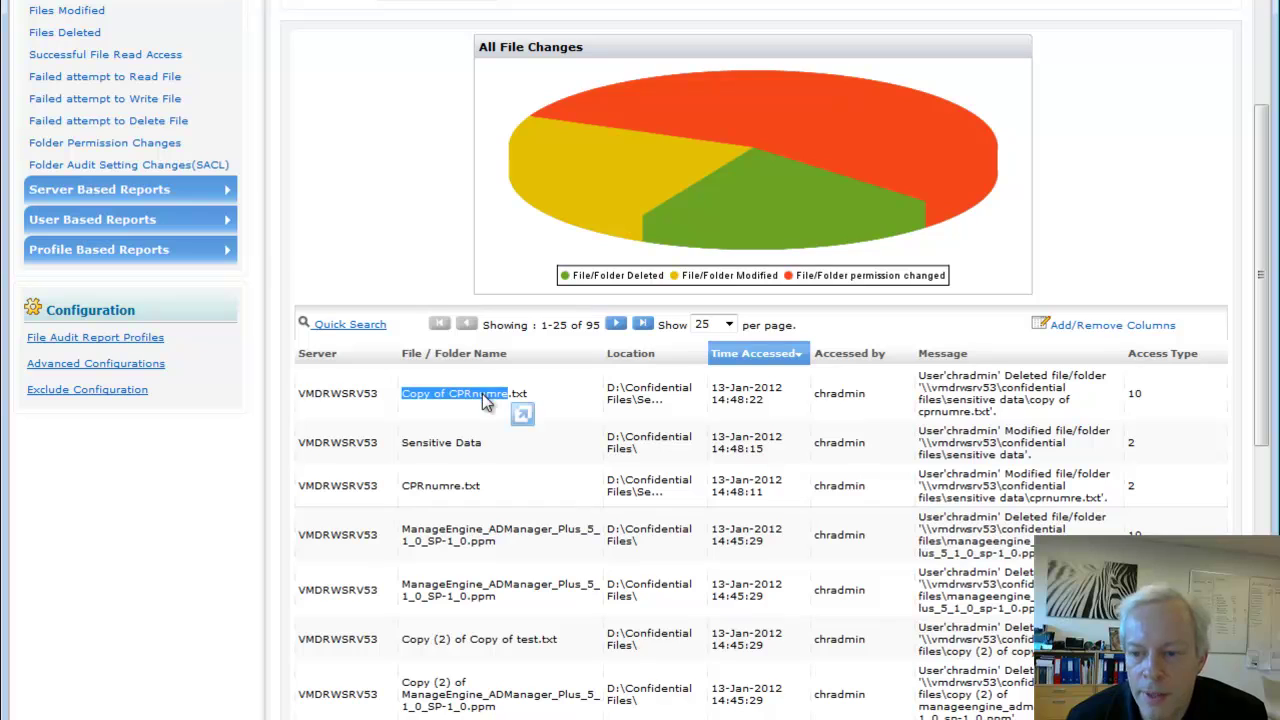
left_click_drag(1003, 380, 1050, 381)
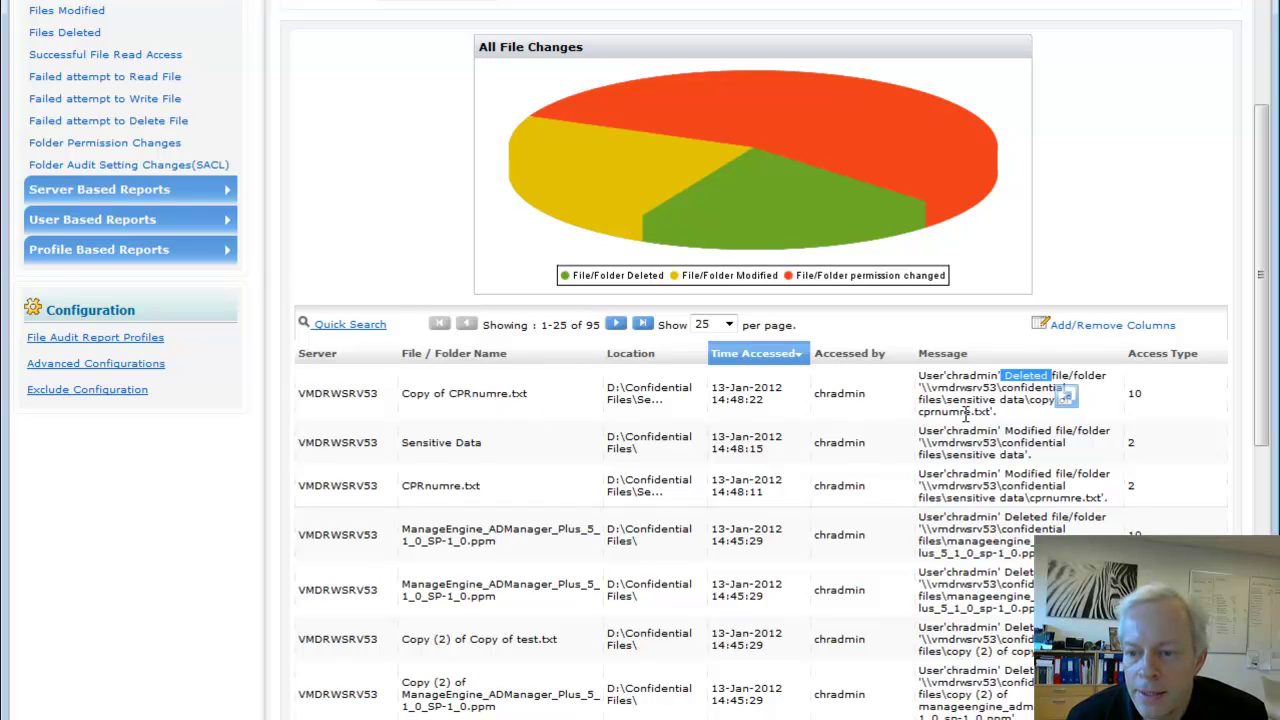
left_click_drag(819, 396, 866, 395)
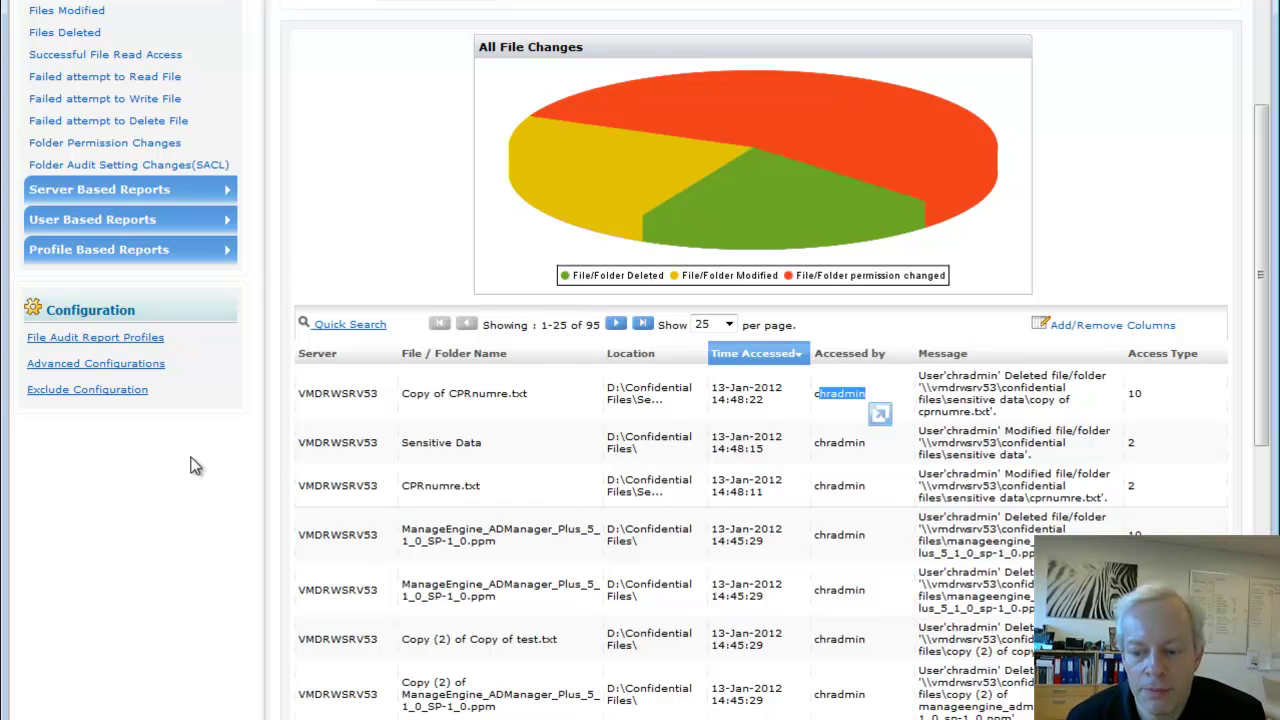
scroll(195, 466, "up", 3)
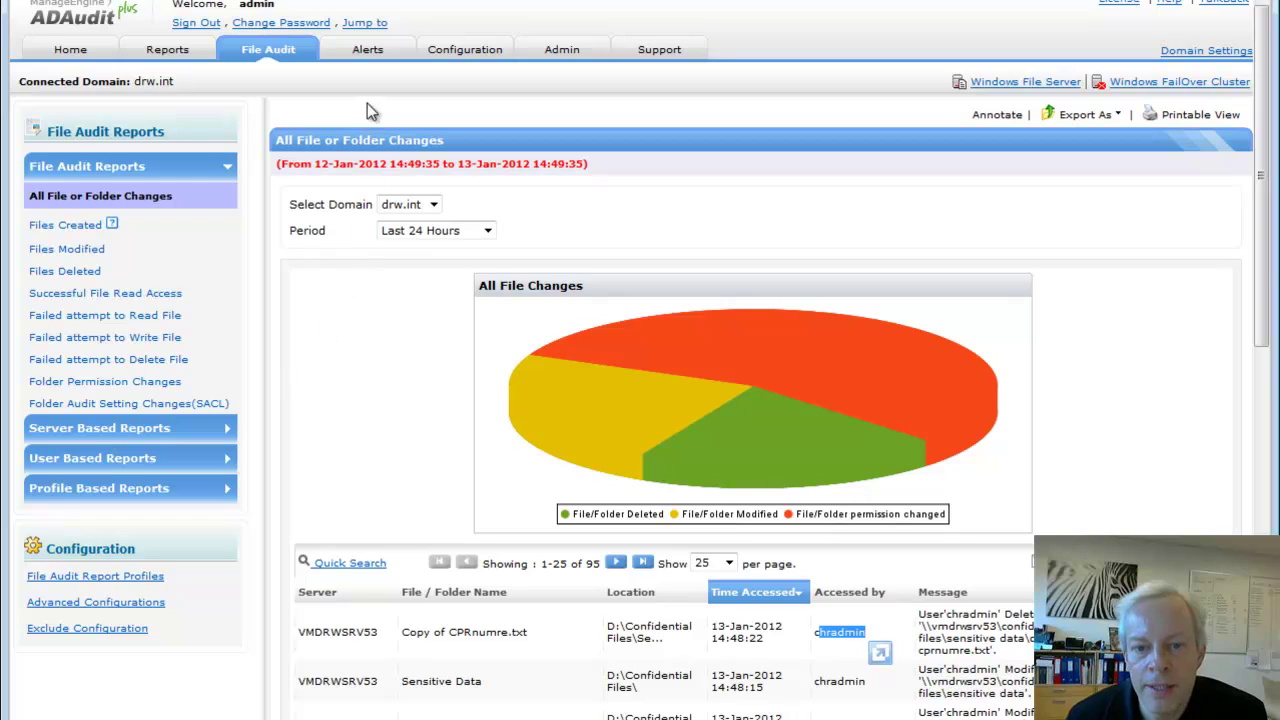
From the Alerts tab, bring up the Alert Profiles list, including the File (or) Folder deleted in drw.int profile
left_click(366, 56)
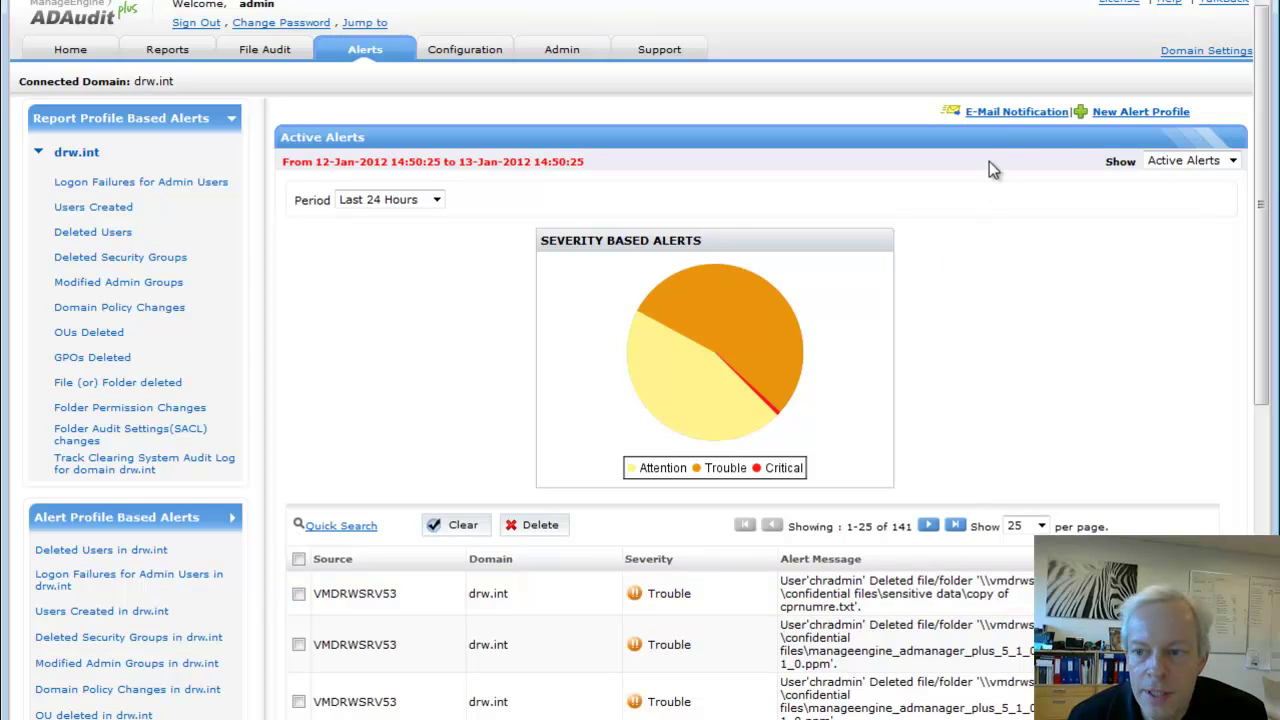
left_click(1001, 114)
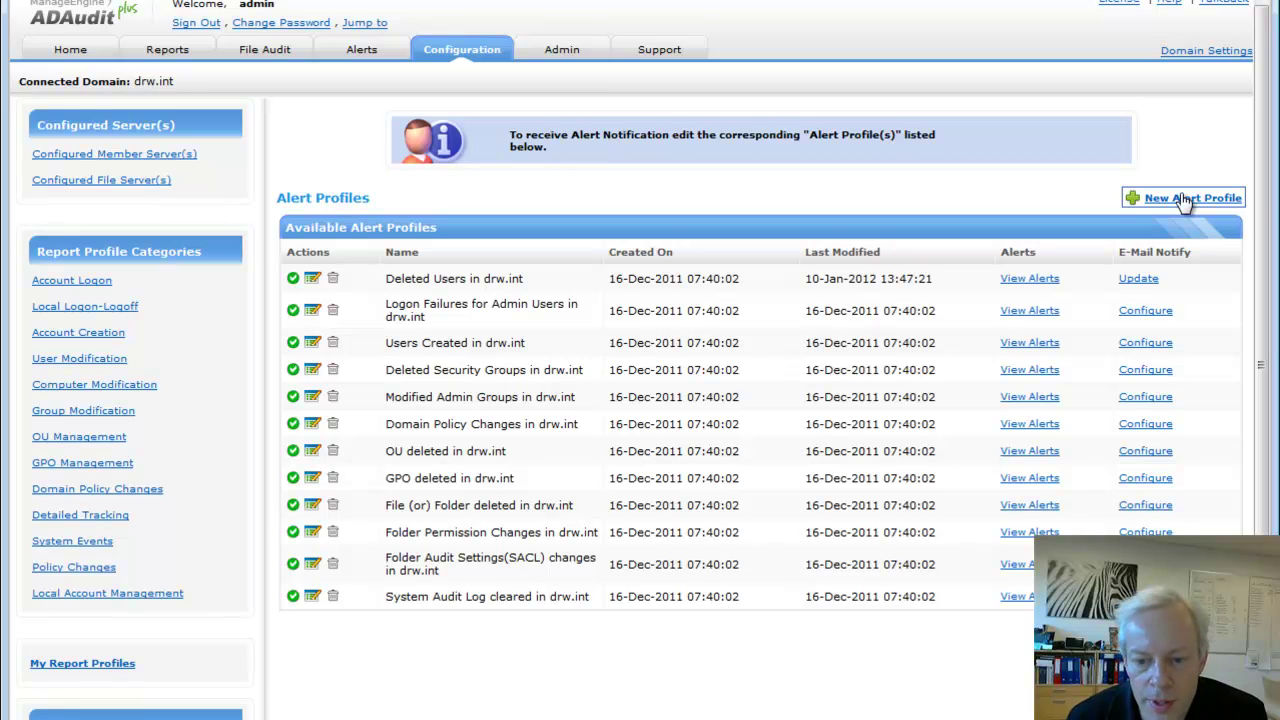
scroll(645, 442, "down", 1)
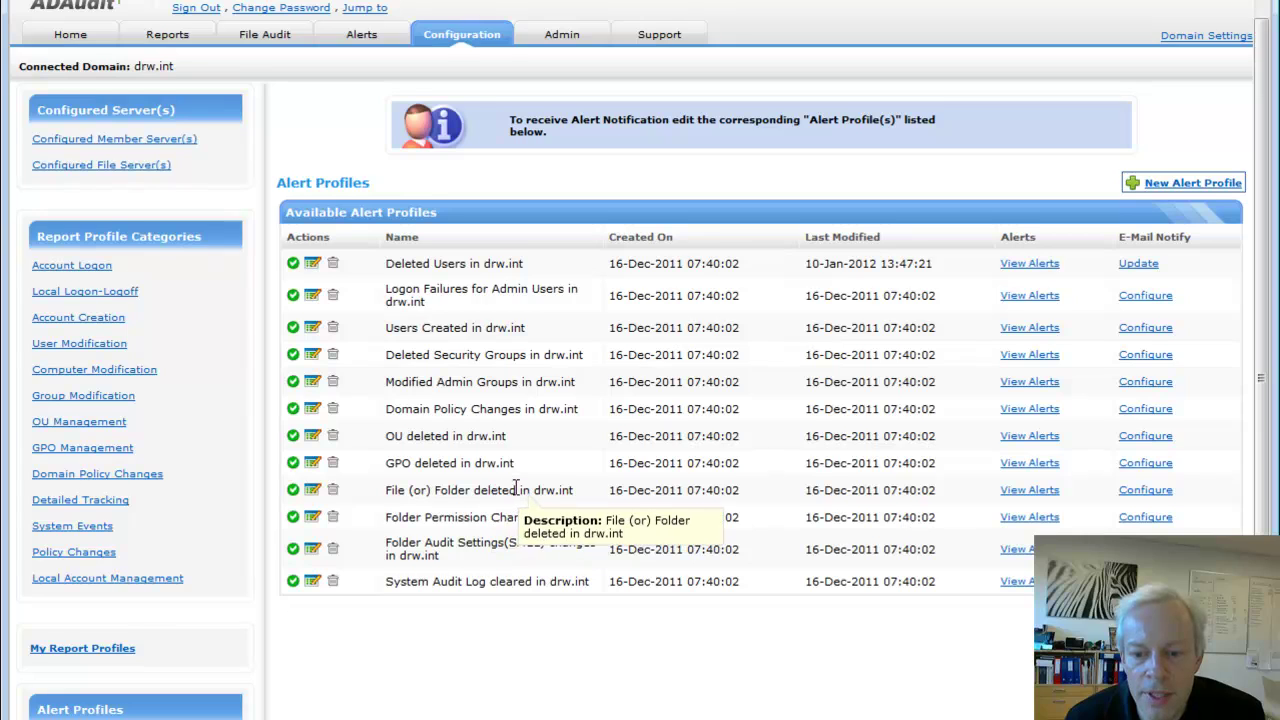
scroll(505, 495, "up", 1)
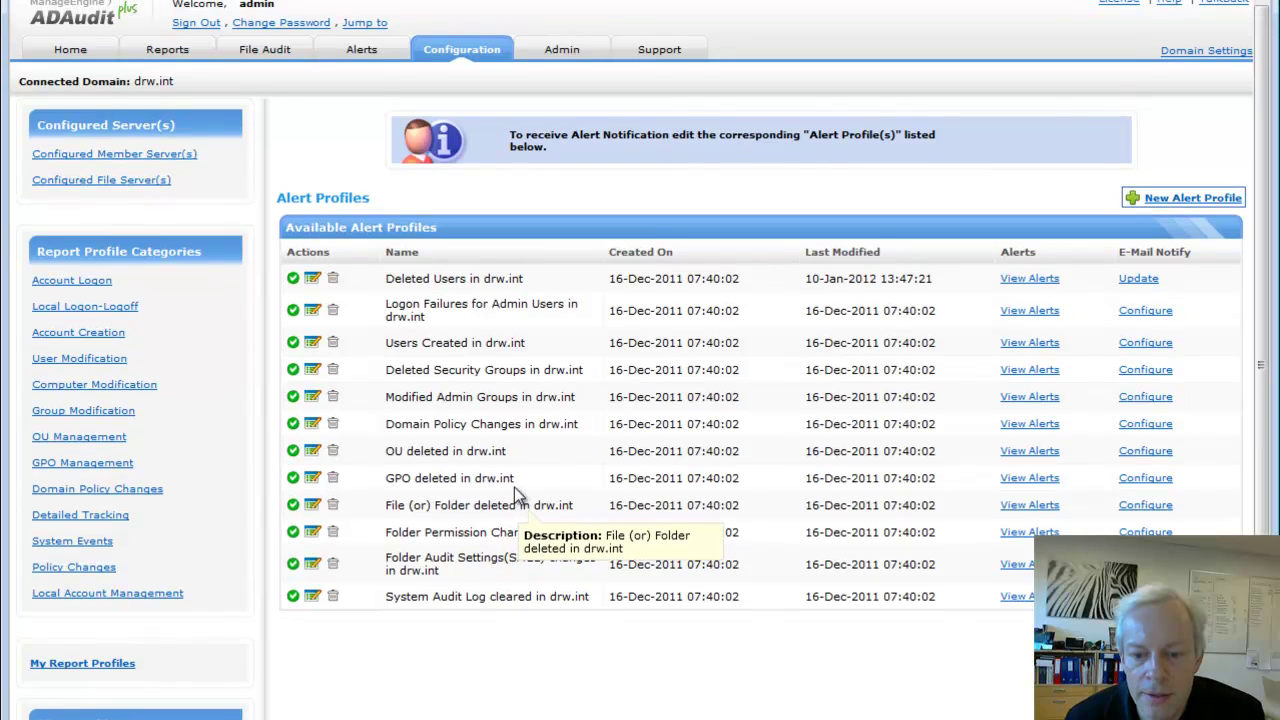
Add the administrator's e-mail address to the File (or) Folder deleted in drw.int profile and update it
left_click(1146, 505)
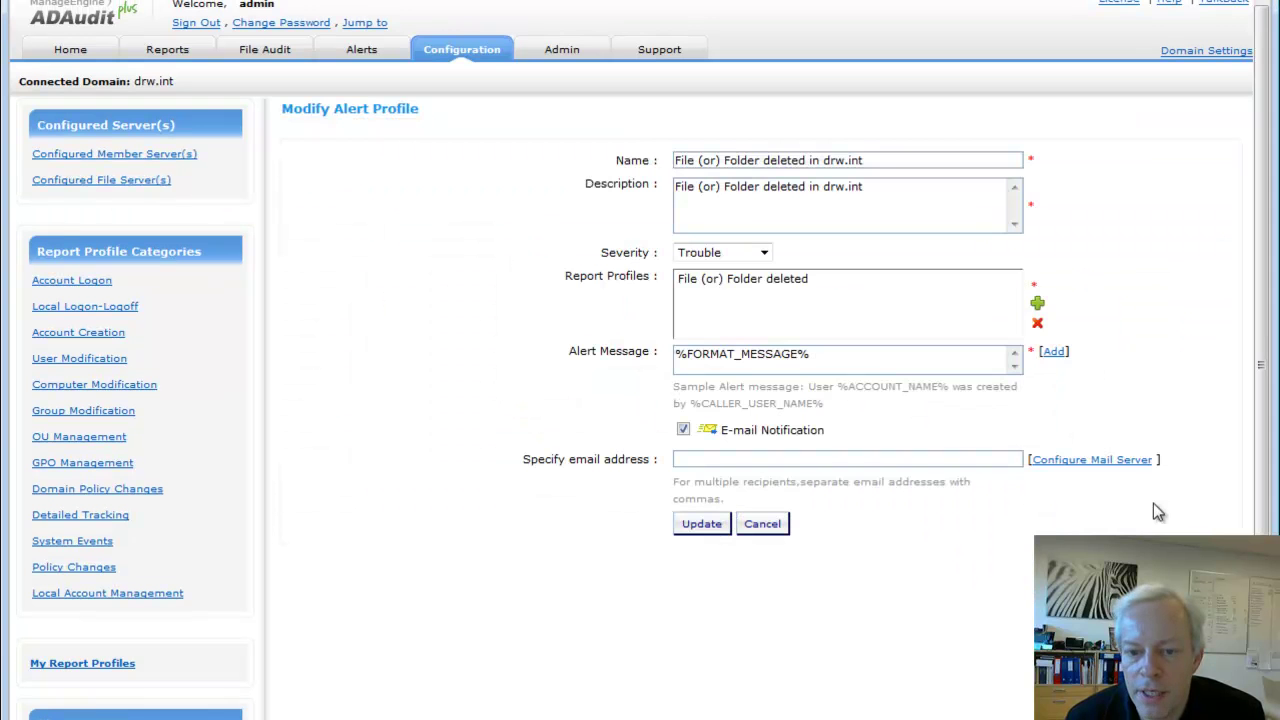
scroll(850, 320, "down", 1)
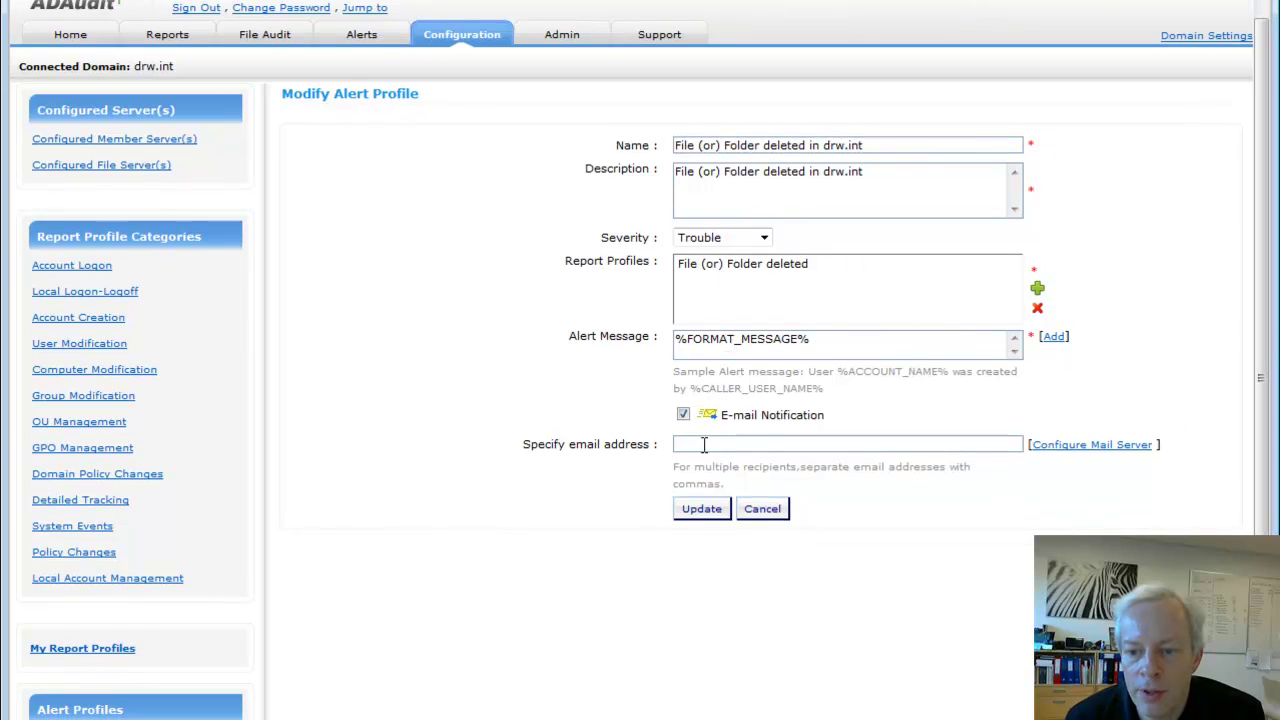
scroll(940, 548, "up", 1)
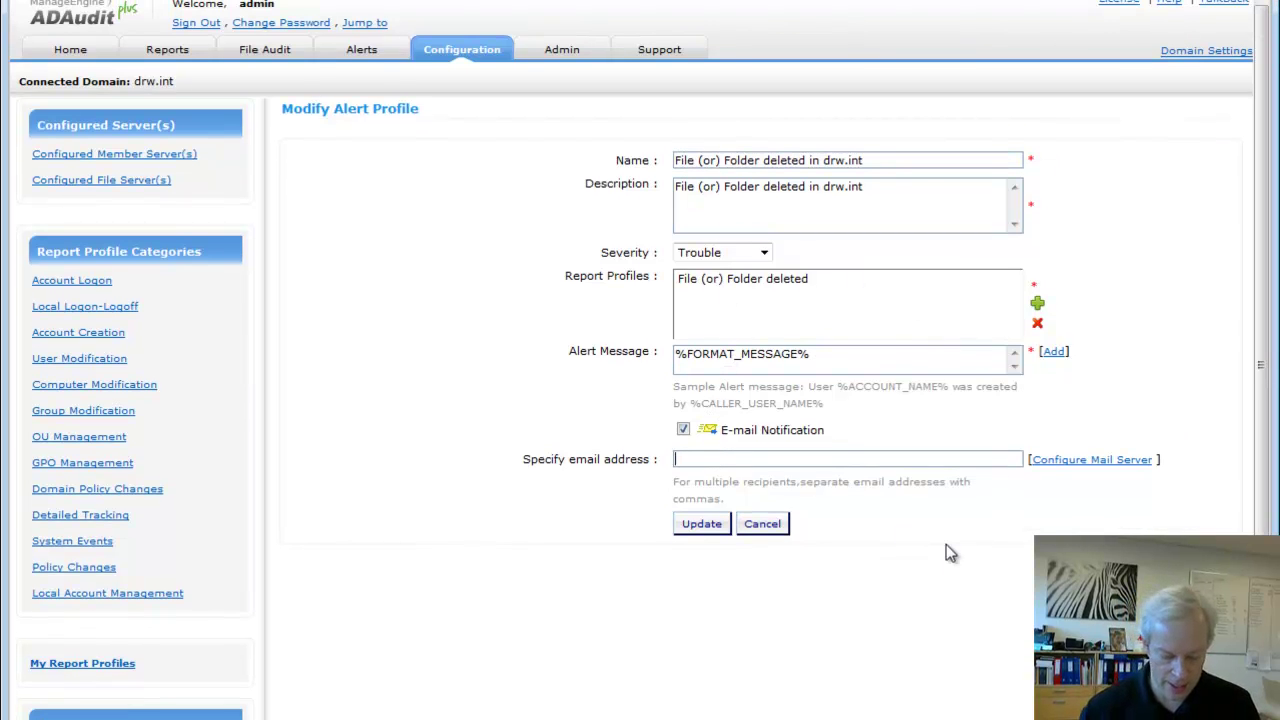
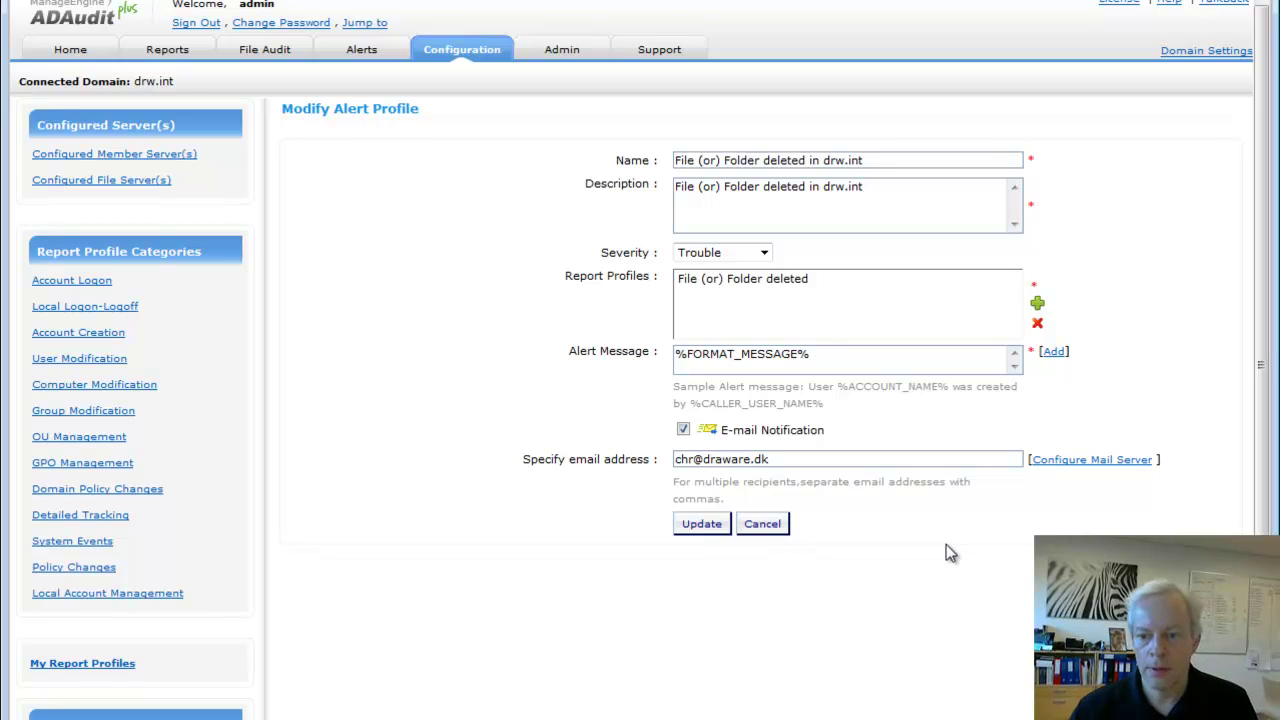
left_click(712, 528)
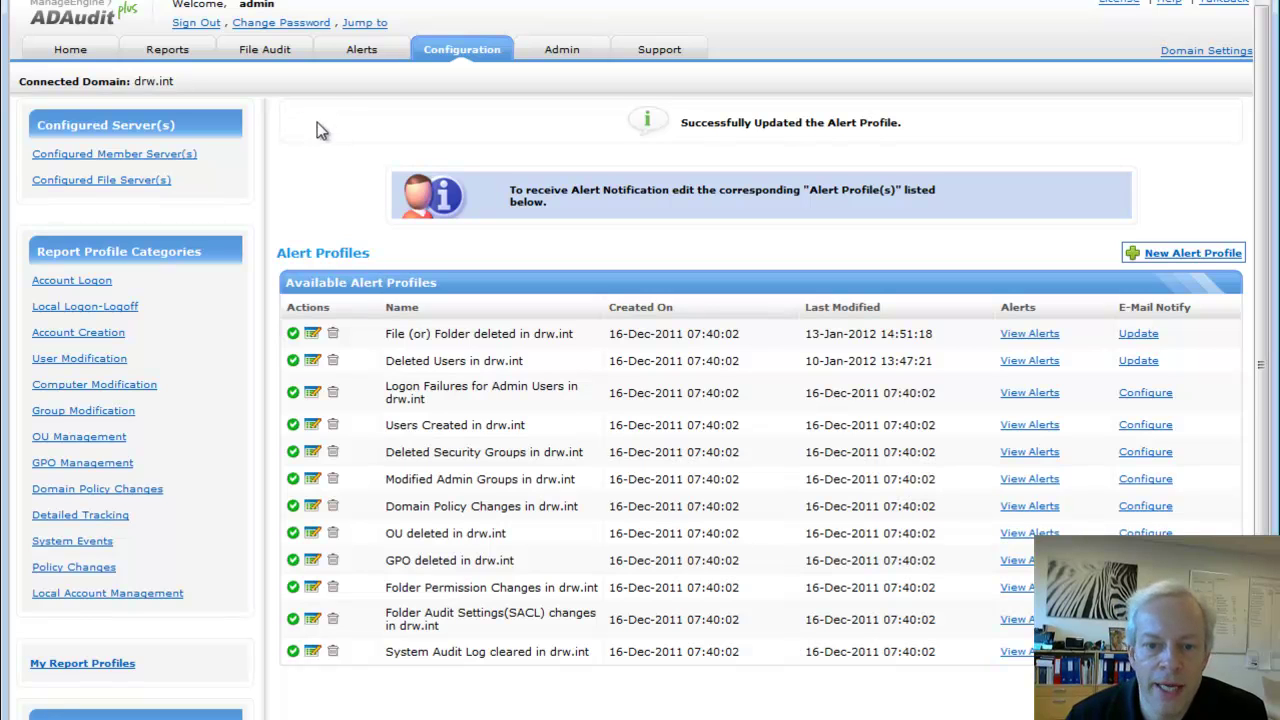
Open the DRW.INT File Server Audit Snapshot and preview the deleted-files list behind its chart
left_click(284, 60)
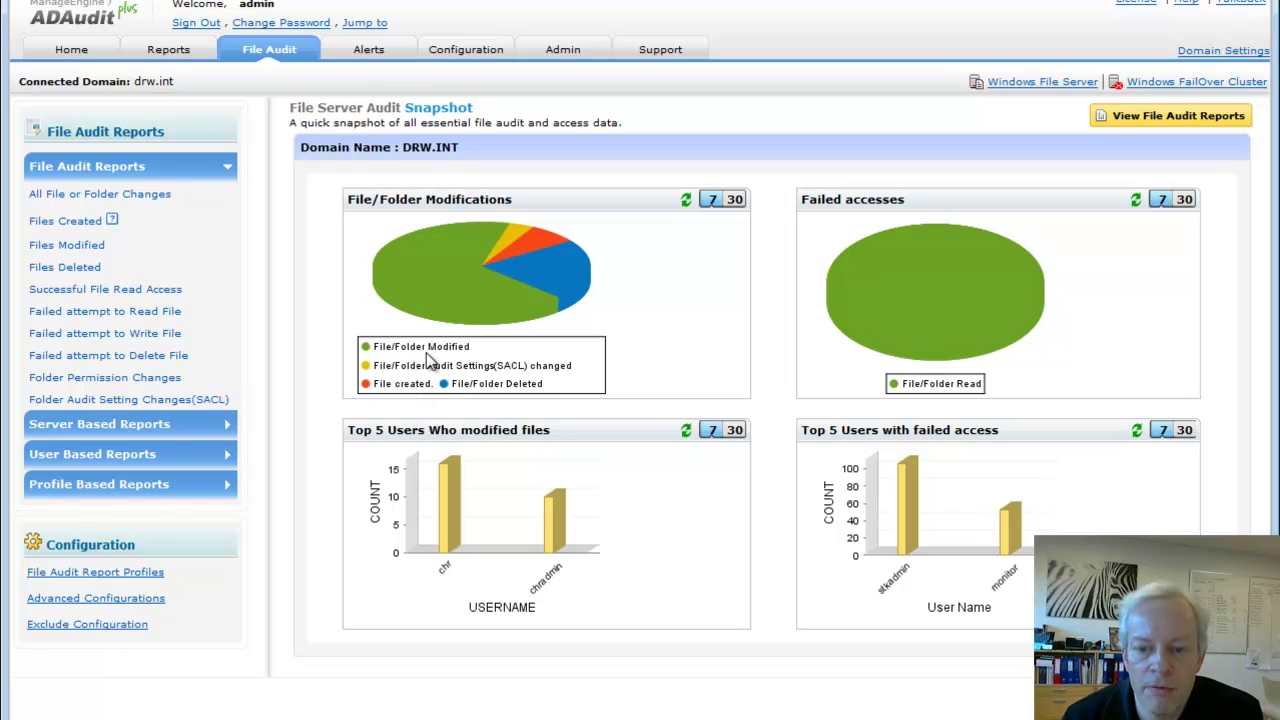
left_click(550, 276)
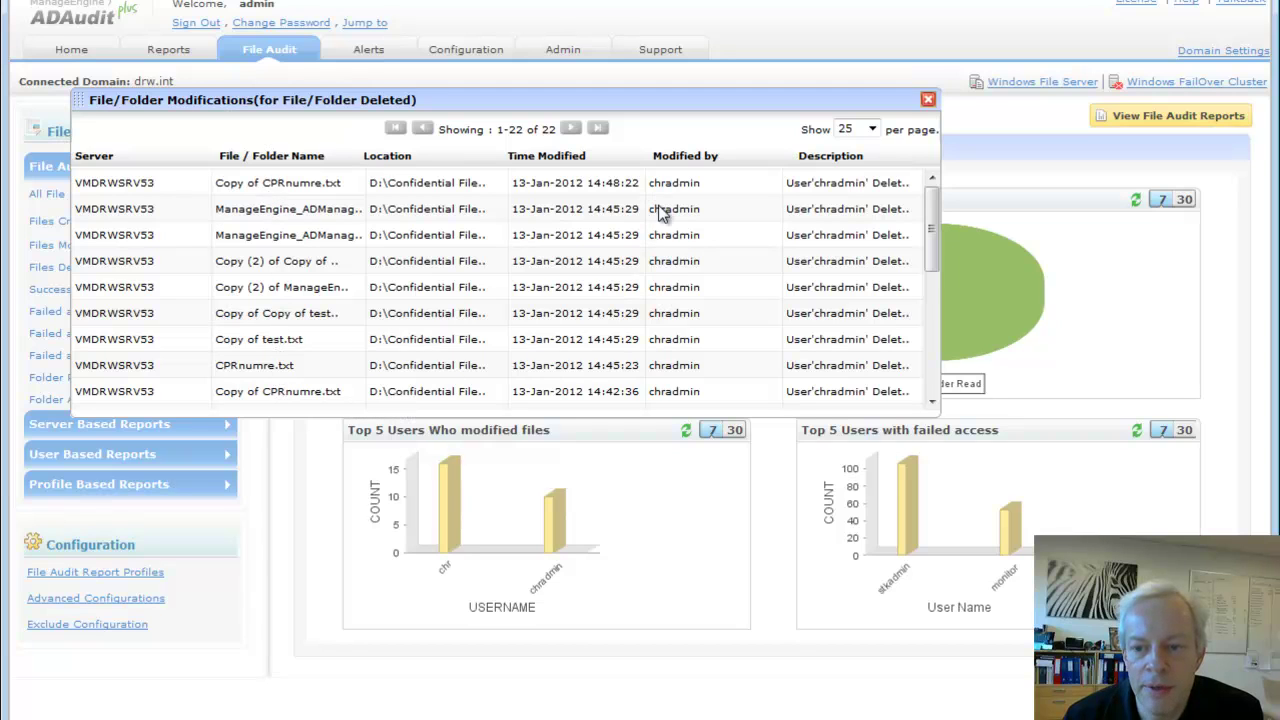
left_click(928, 99)
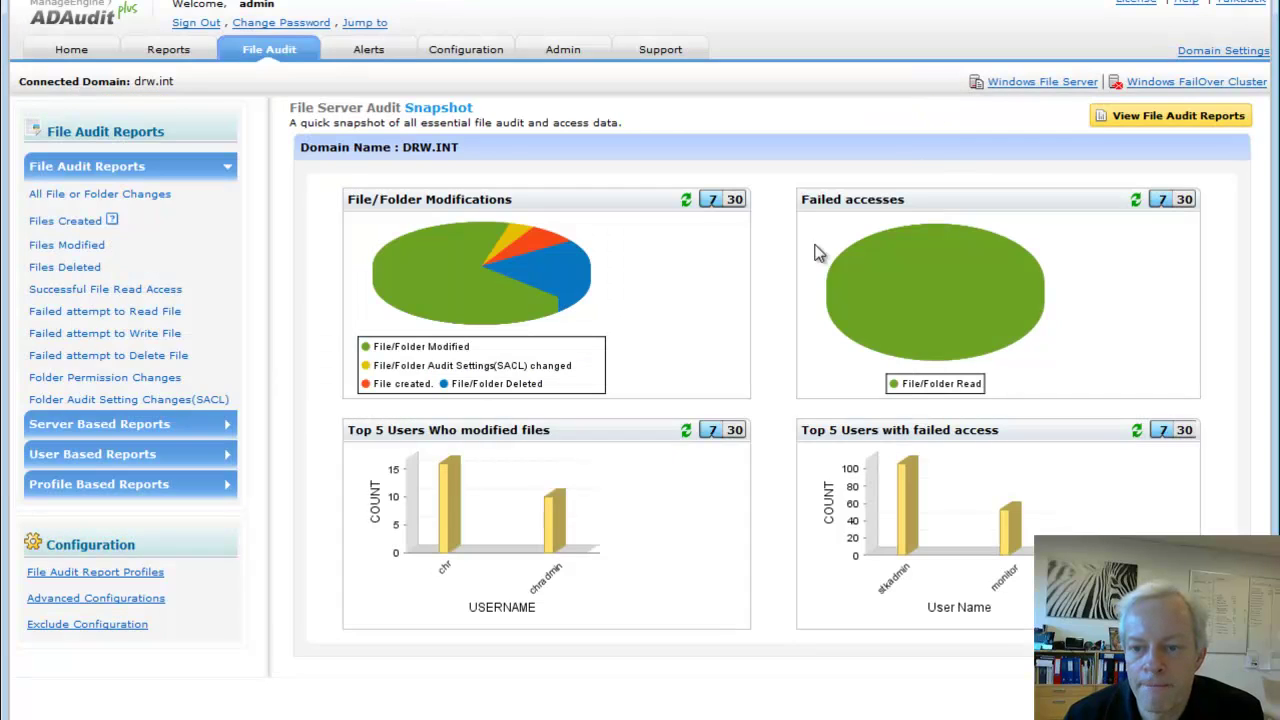
Switch file modifications to 30 days and back to 7, then check the 159 failed File/Folder Read accesses
left_click(738, 202)
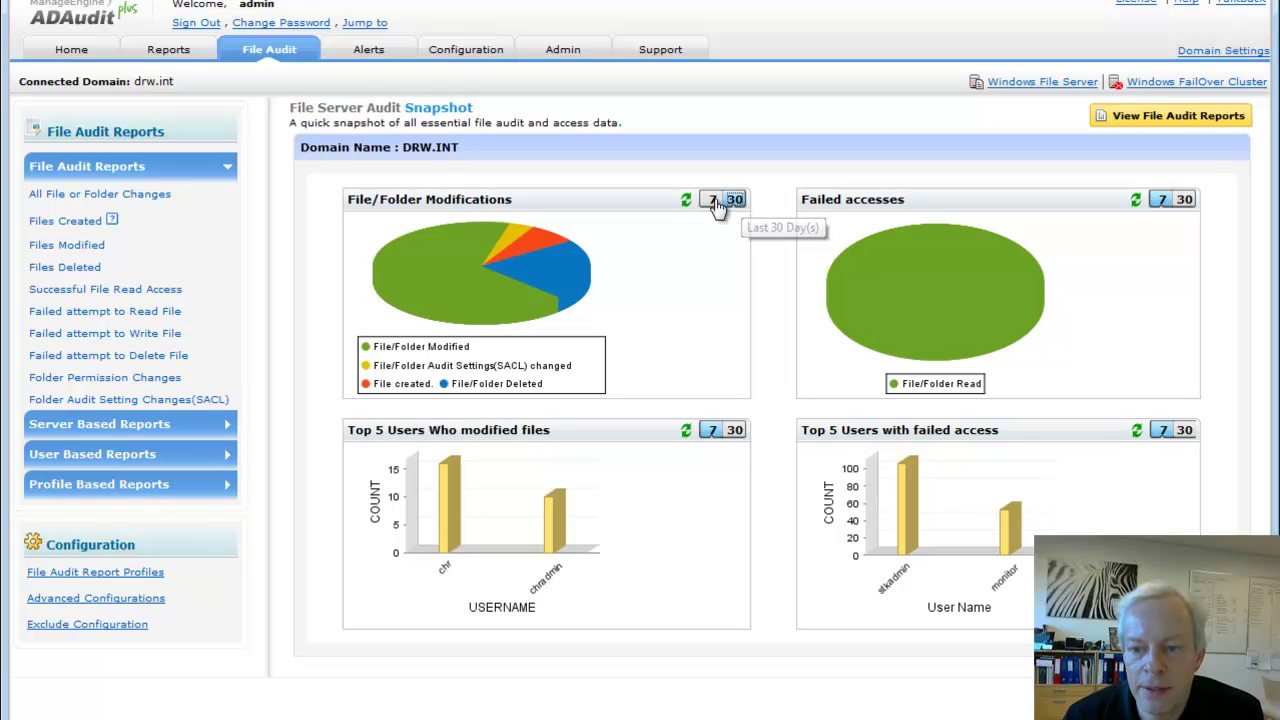
left_click(713, 201)
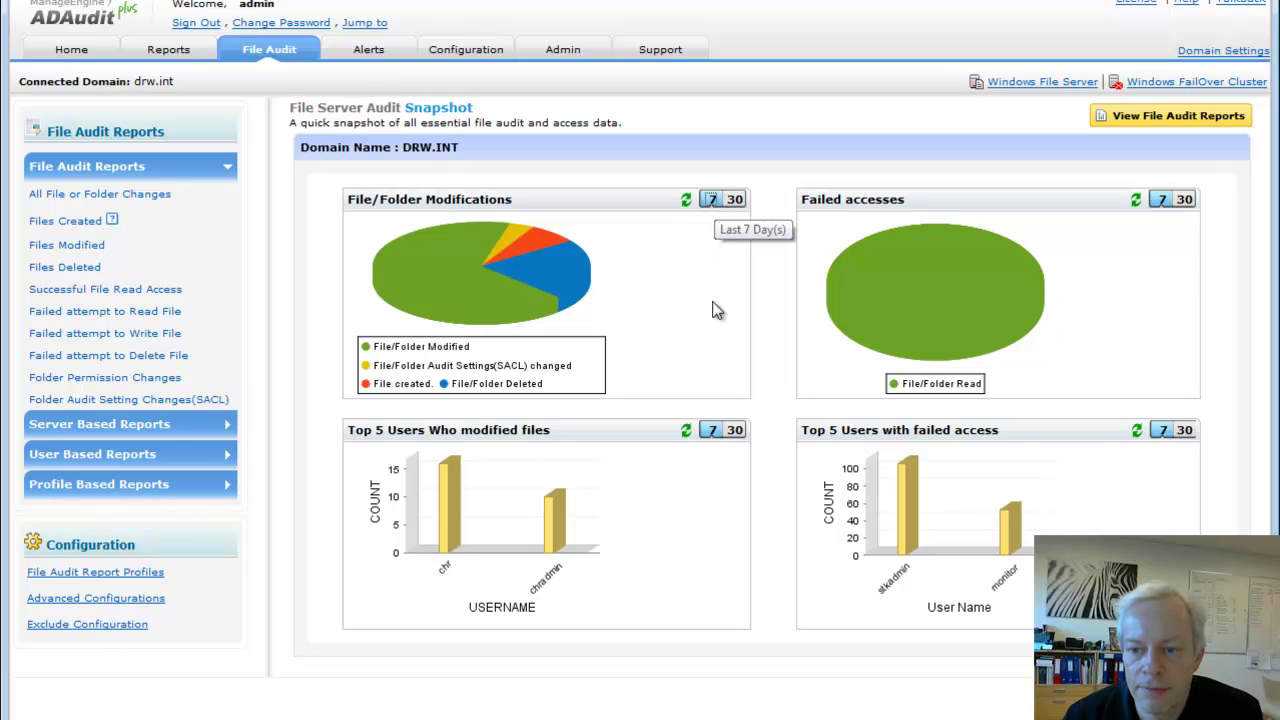
mouse_move(968, 290)
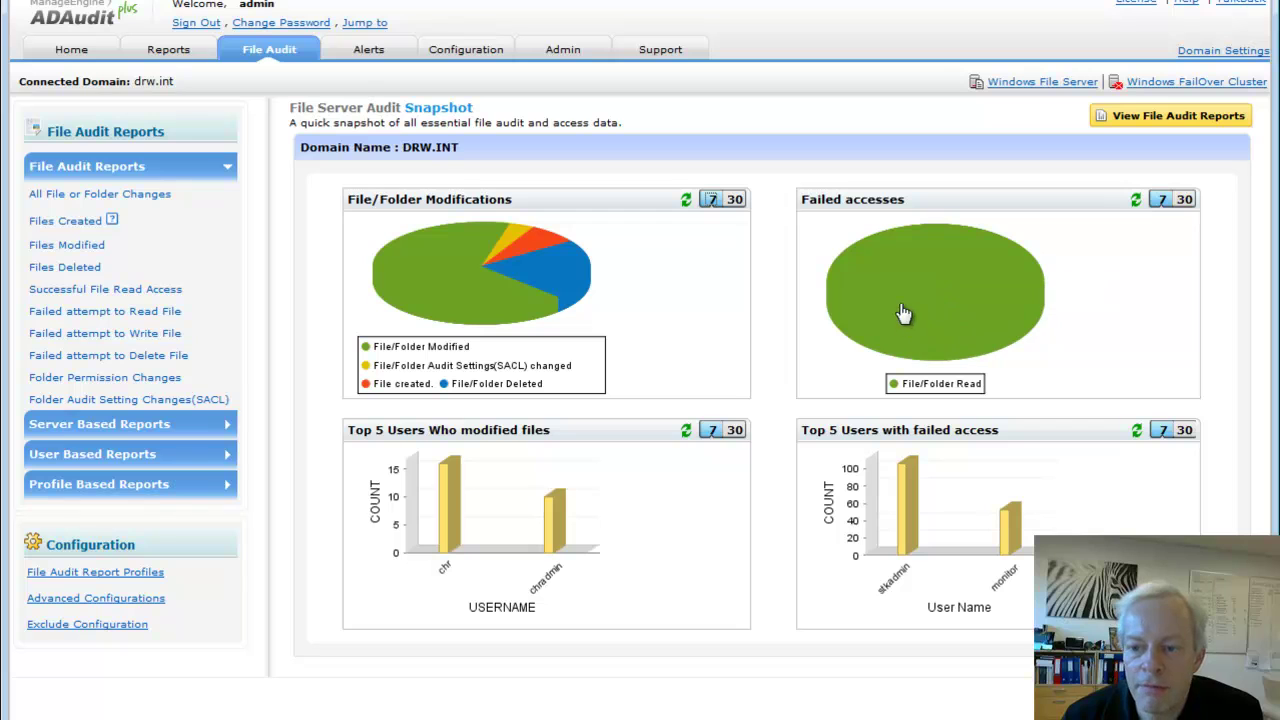
left_click(963, 292)
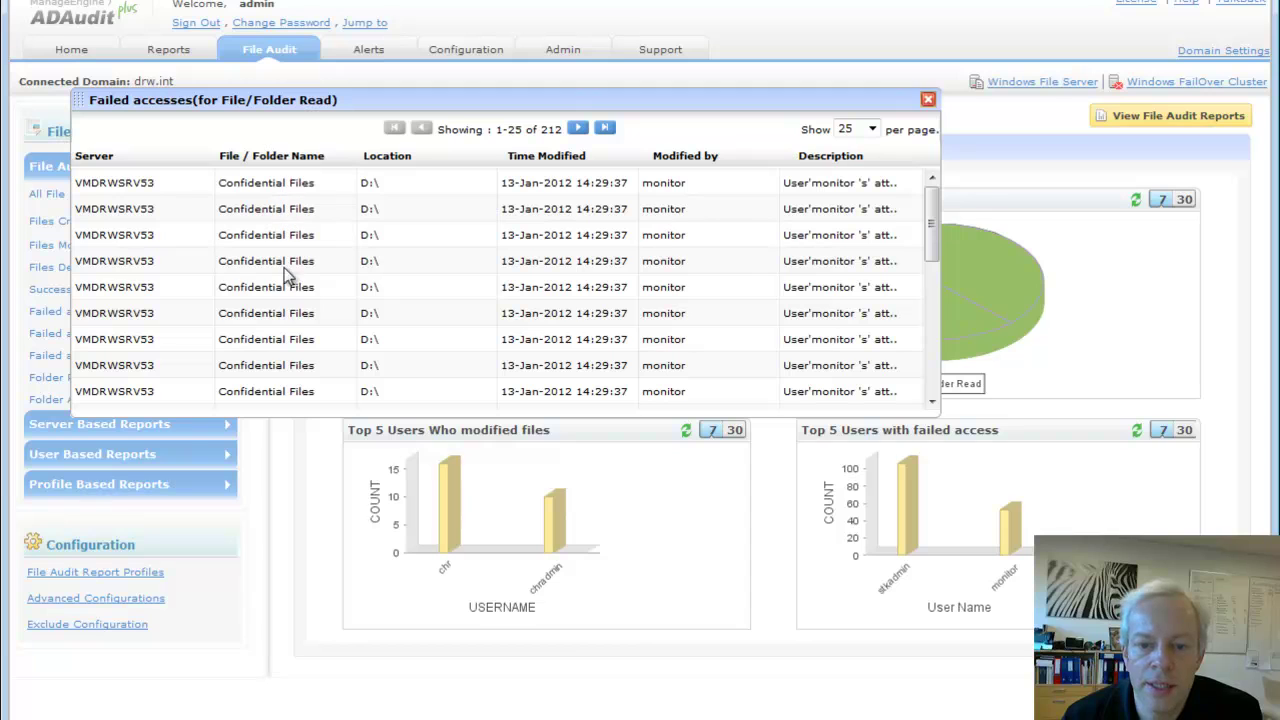
left_click(928, 99)
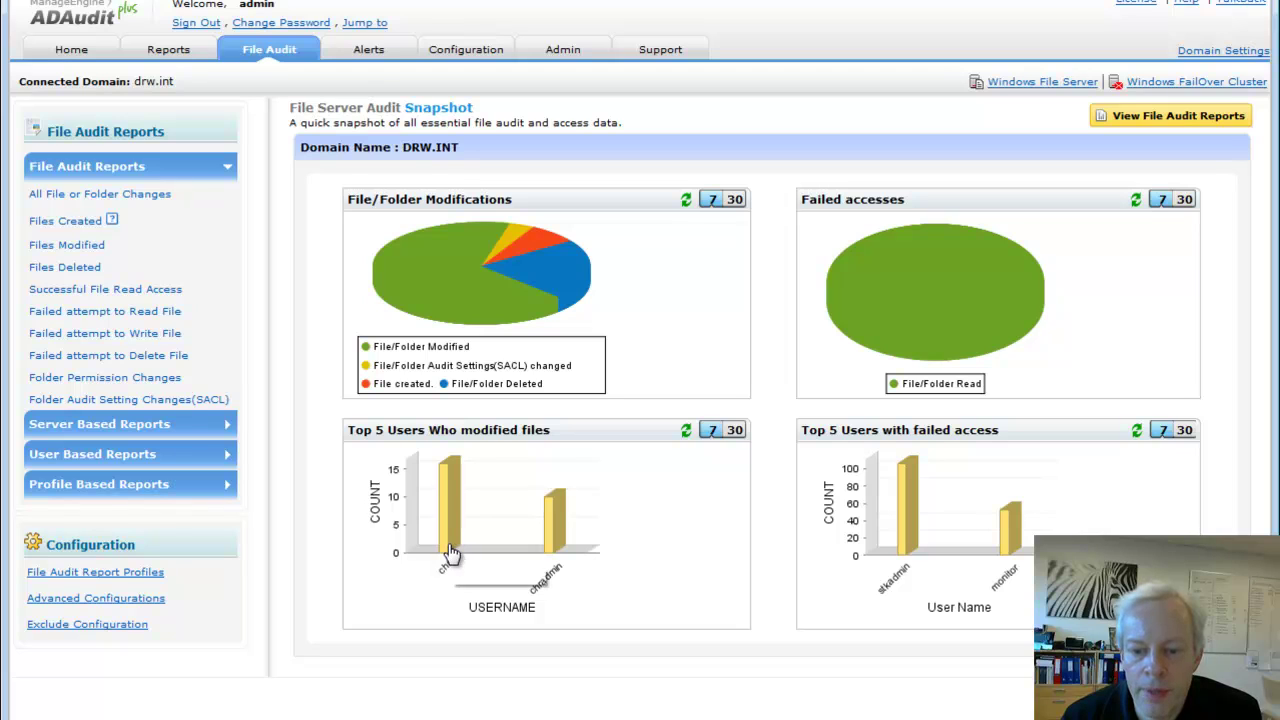
mouse_move(451, 553)
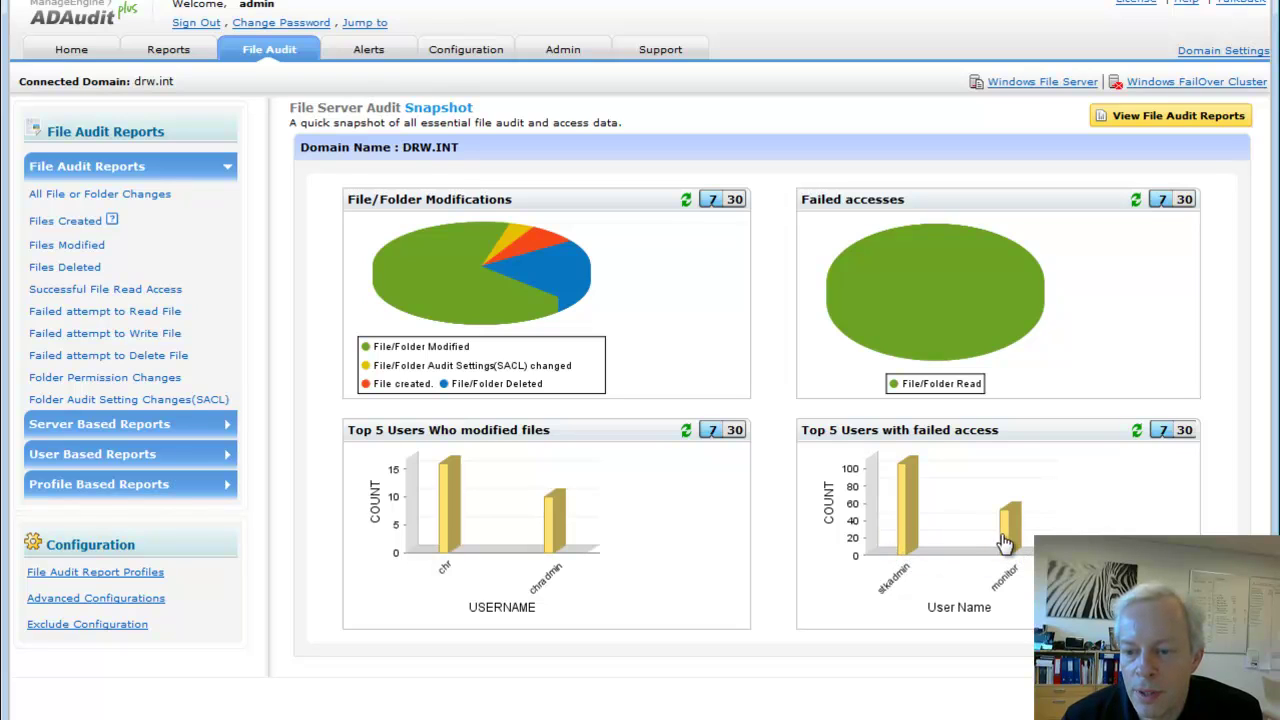
mouse_move(1010, 541)
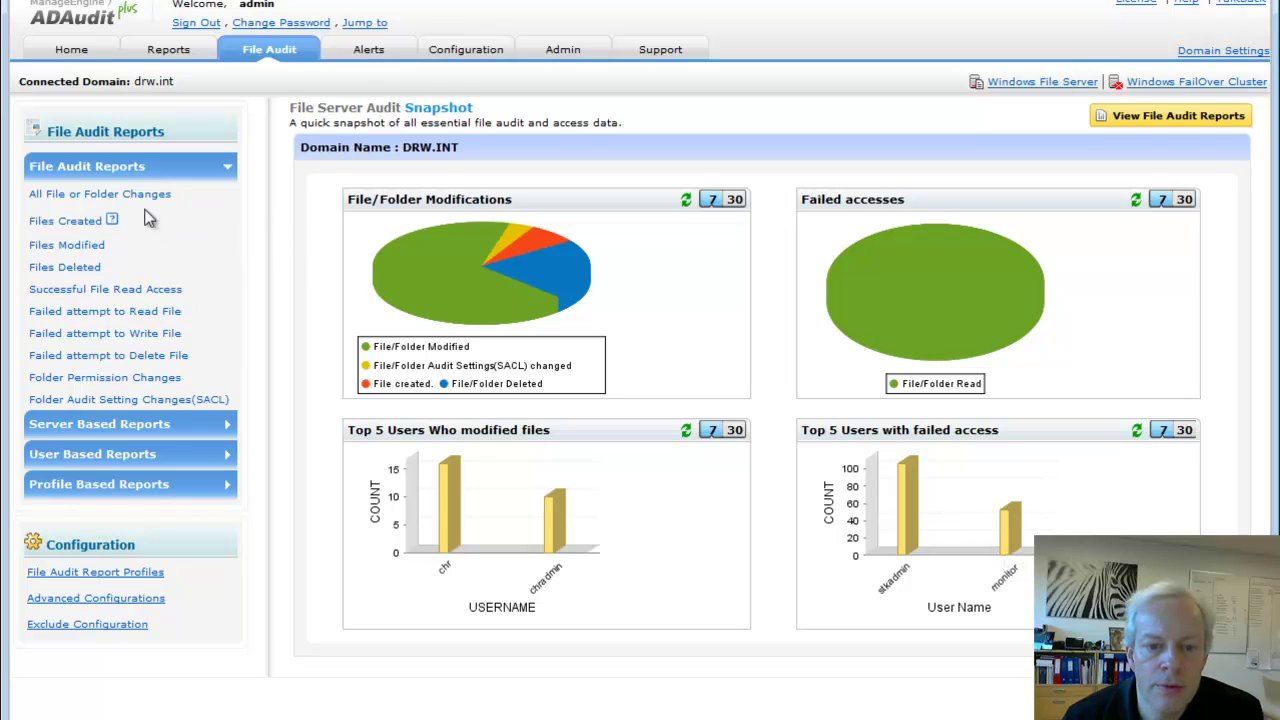
Run All File or Folder Changes by Server for DRW2010EXT and scroll through its 69 events
left_click(109, 424)
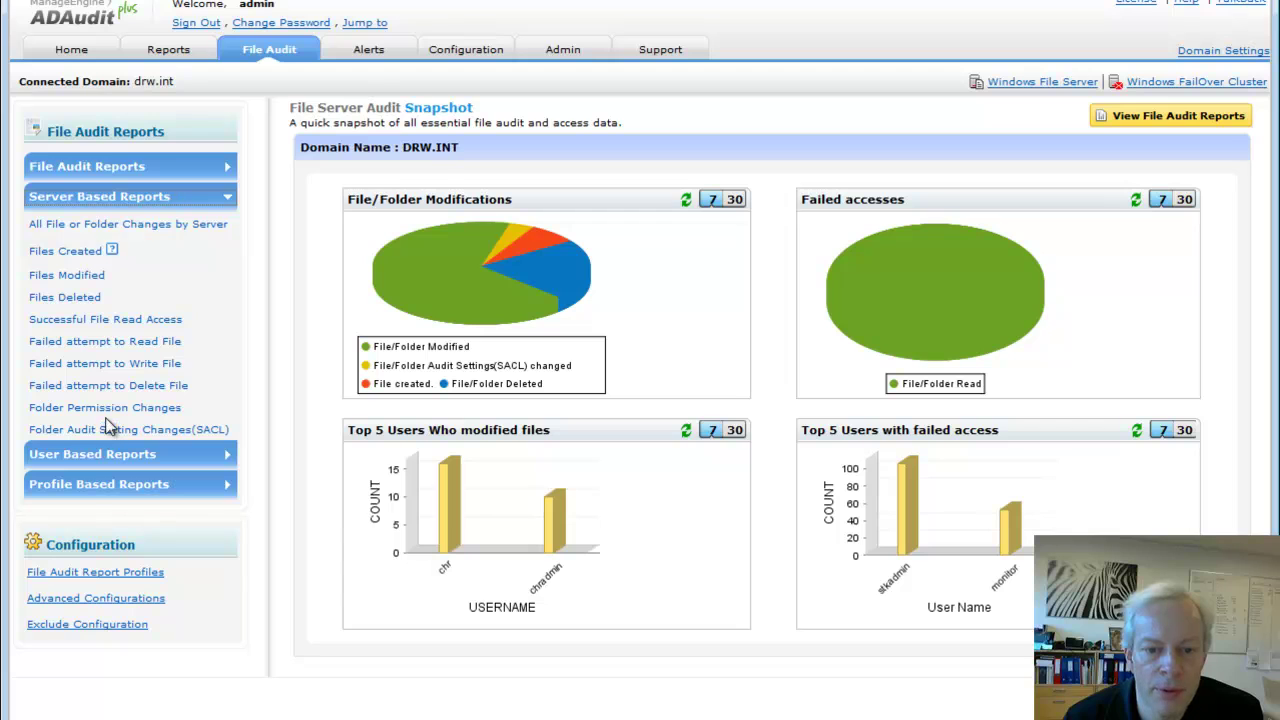
left_click(130, 226)
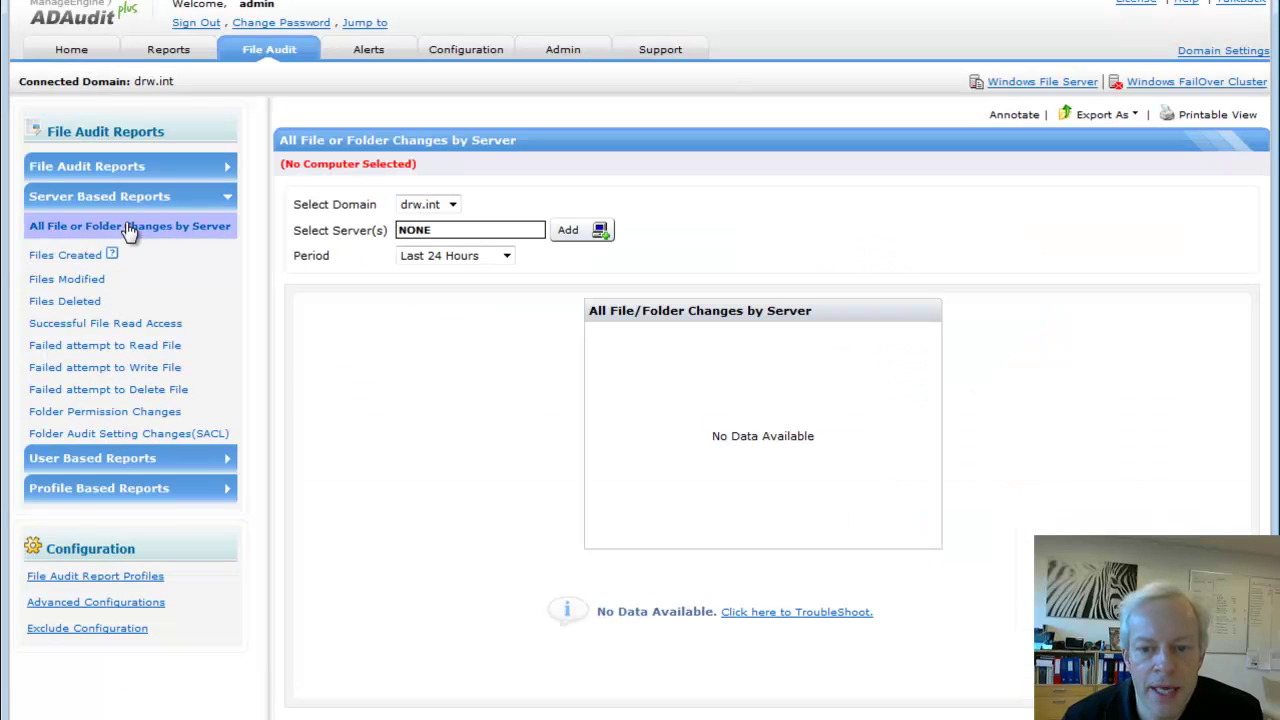
left_click(570, 231)
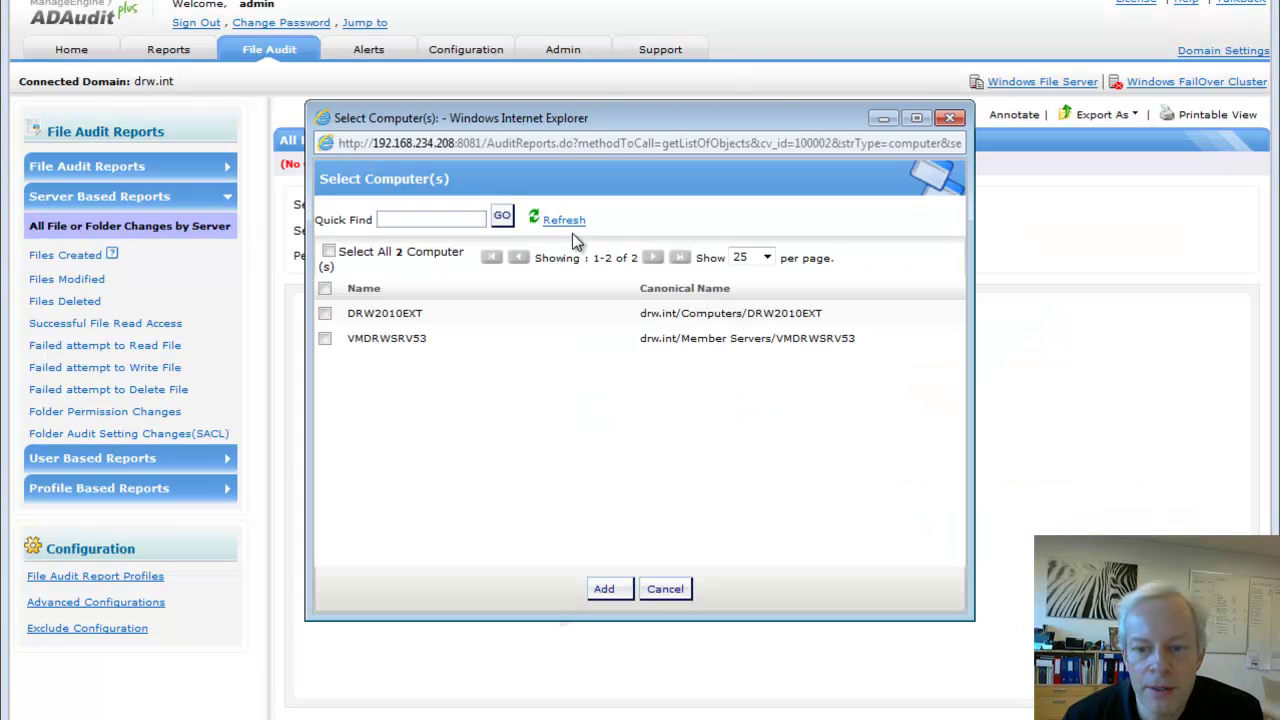
left_click(325, 314)
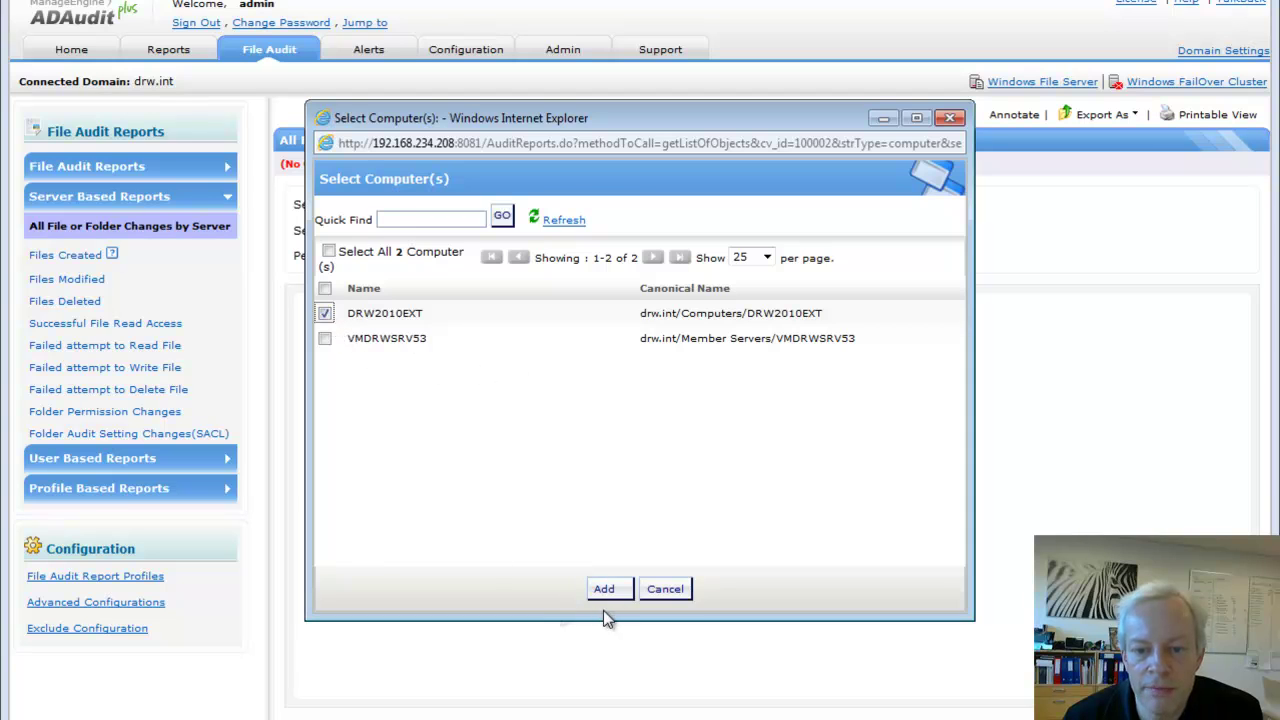
left_click(604, 588)
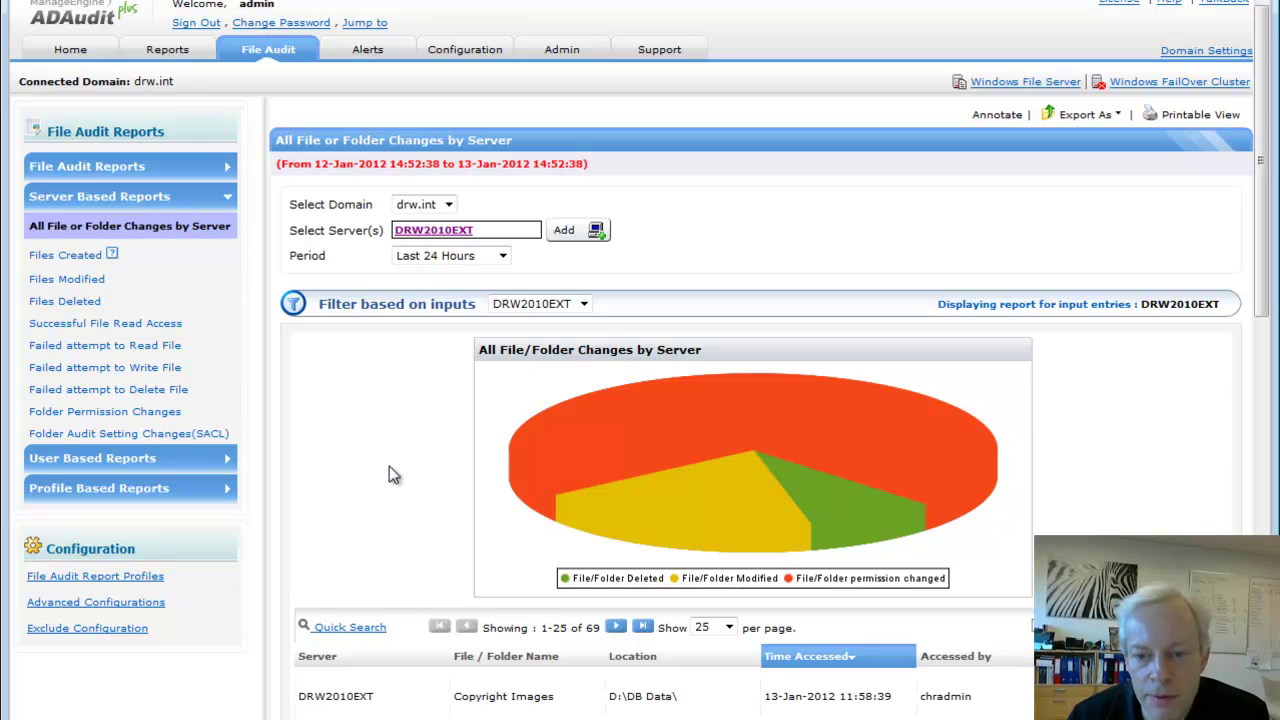
scroll(389, 466, "down", 2)
scroll(390, 467, "down", 3)
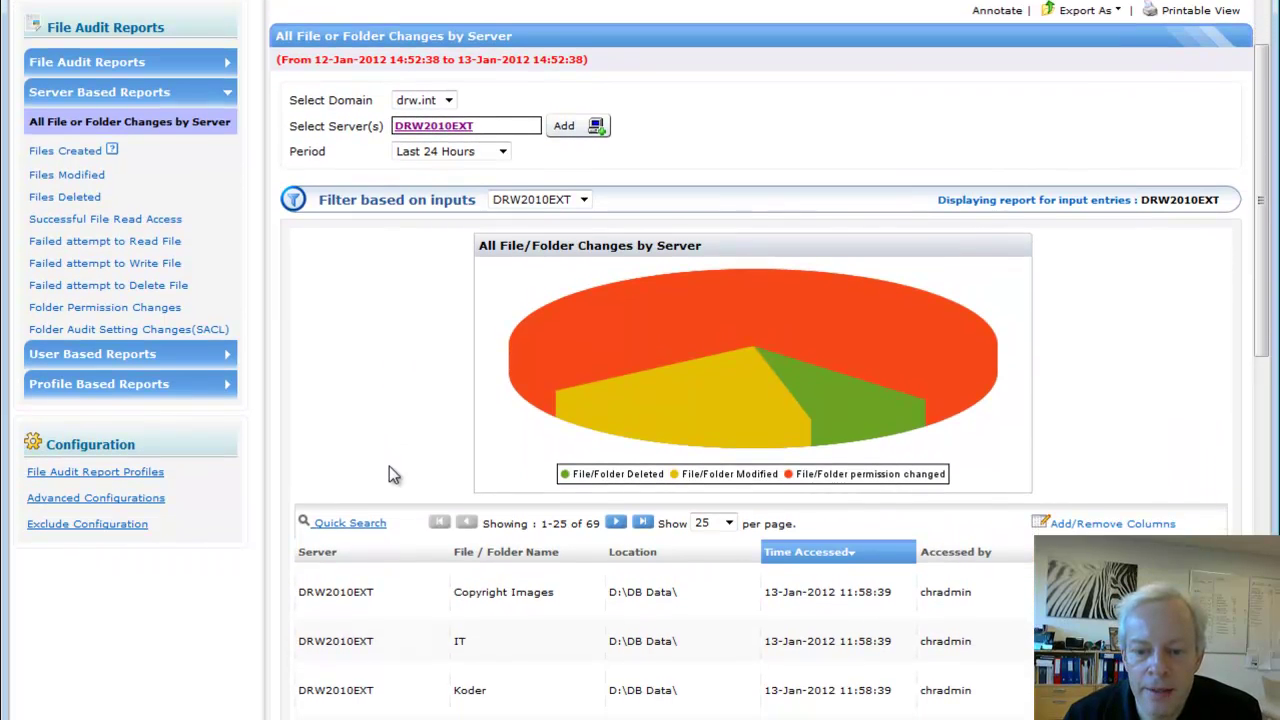
scroll(389, 474, "down", 3)
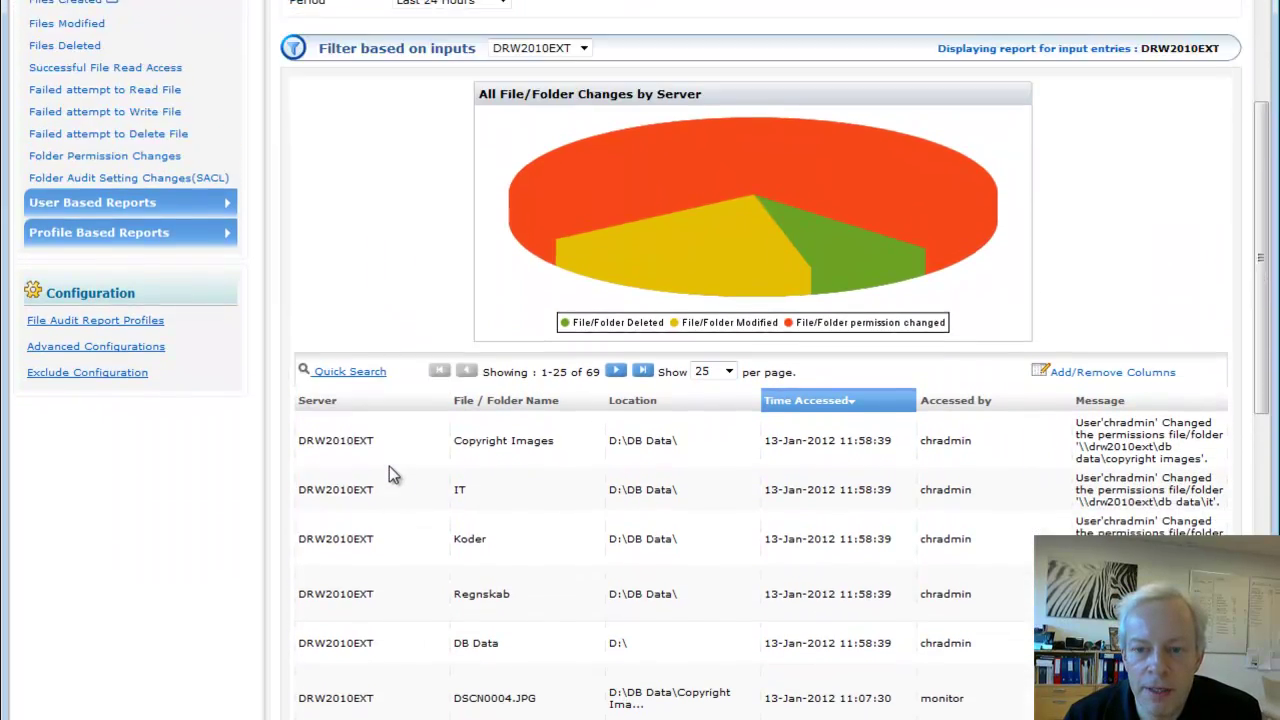
scroll(389, 466, "down", 1)
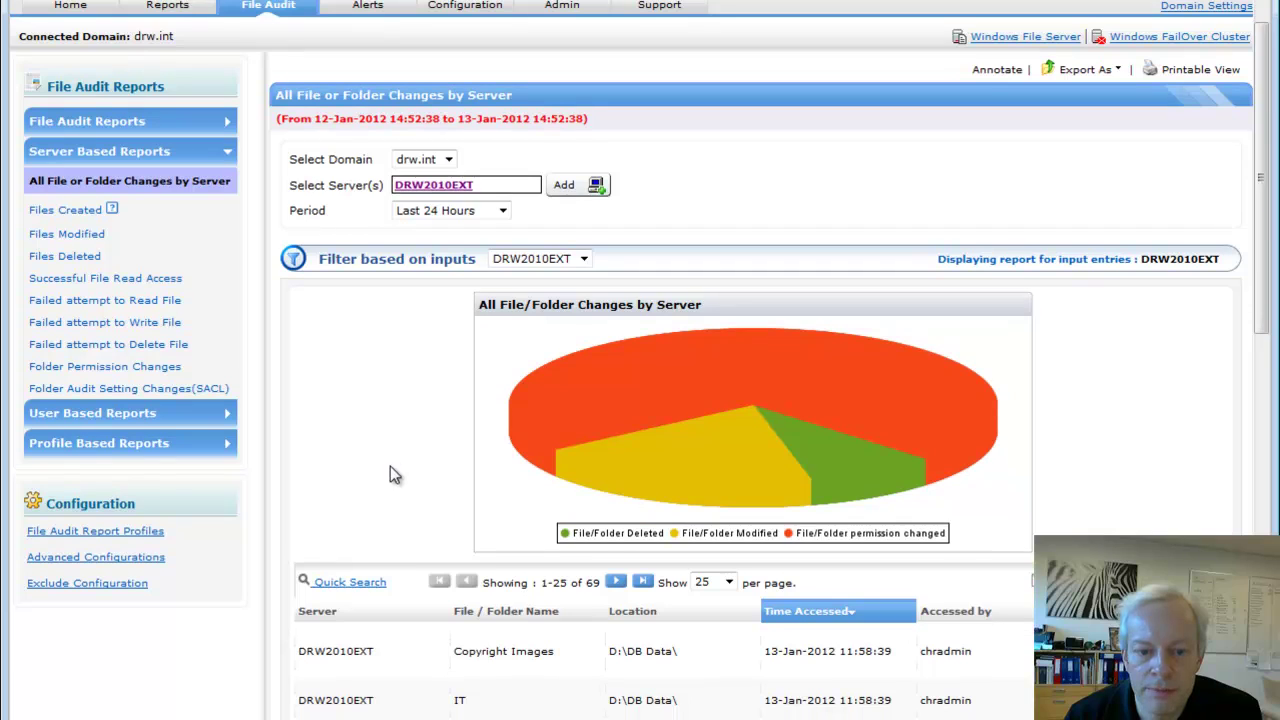
Load All File or Folder Changes by User with the default user replaced by two chosen users
left_click(90, 414)
left_click(124, 210)
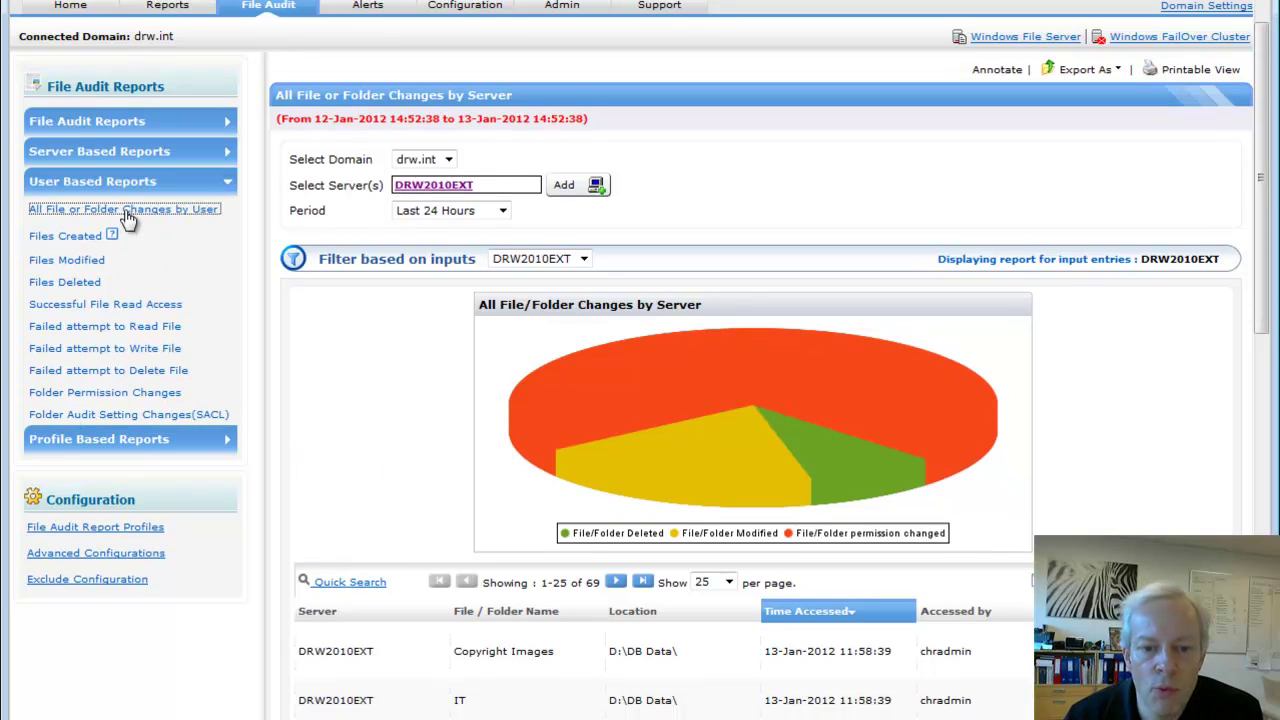
left_click(414, 232)
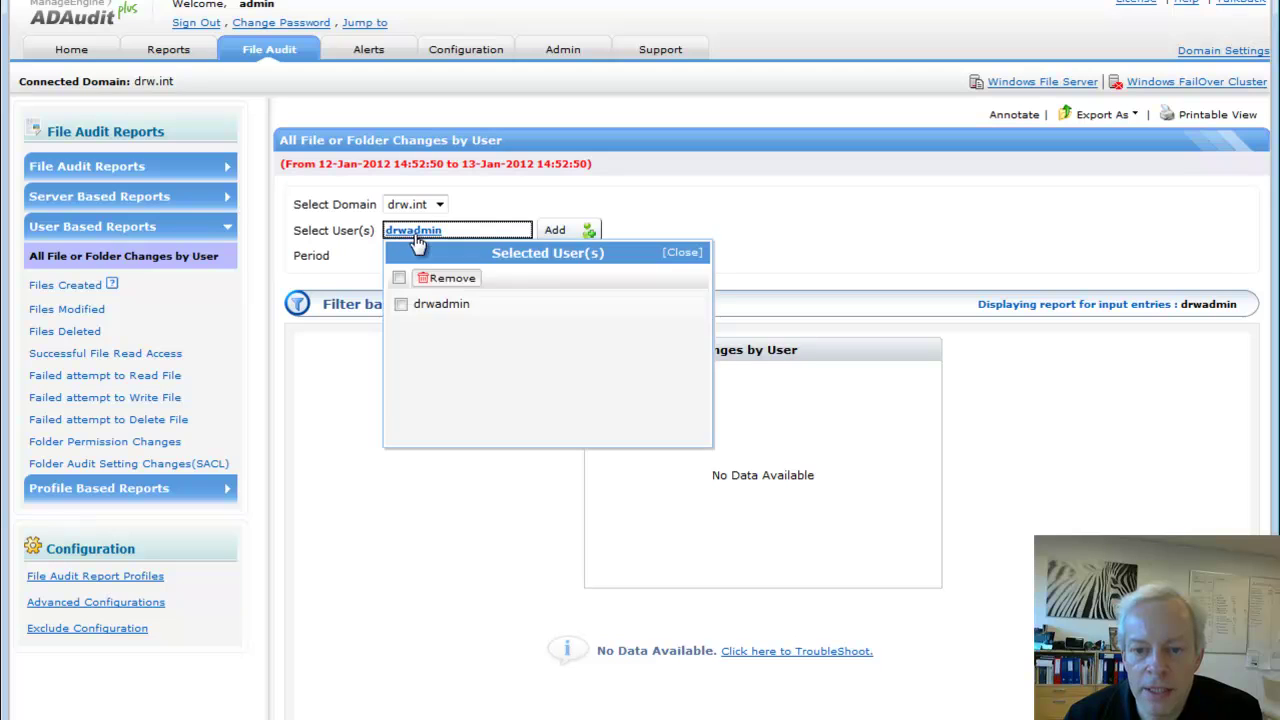
left_click(447, 279)
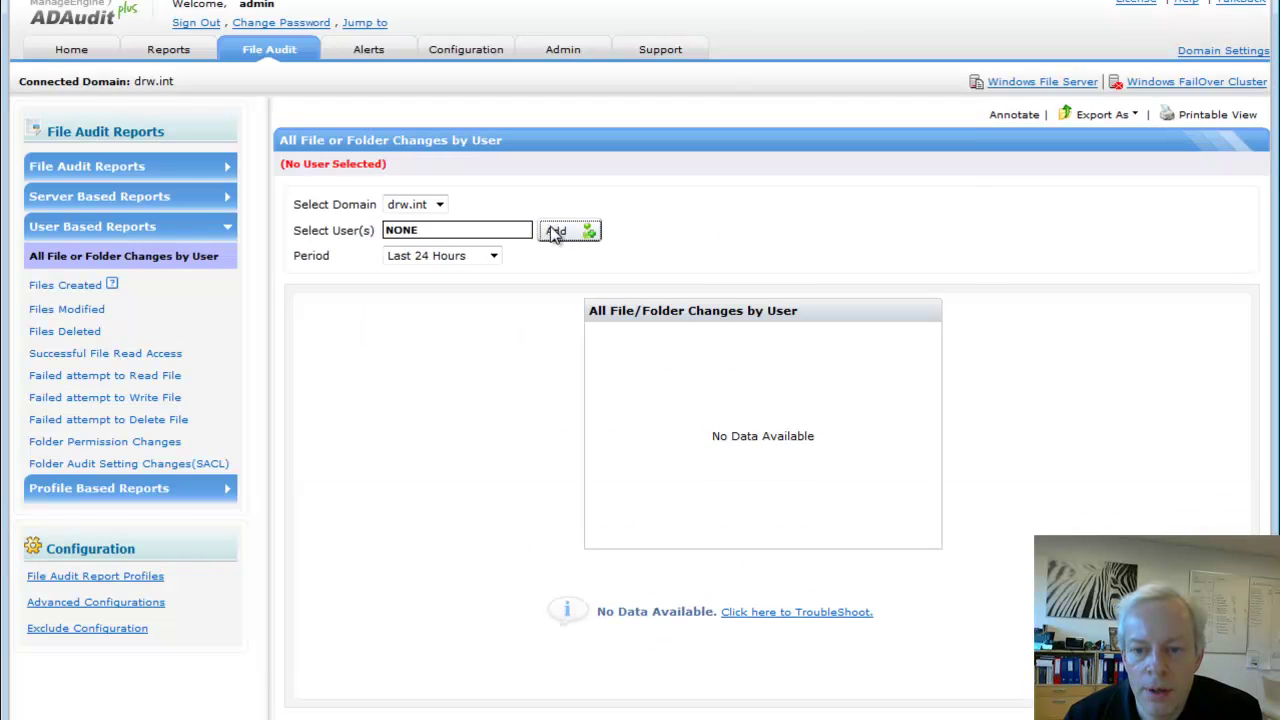
left_click(552, 232)
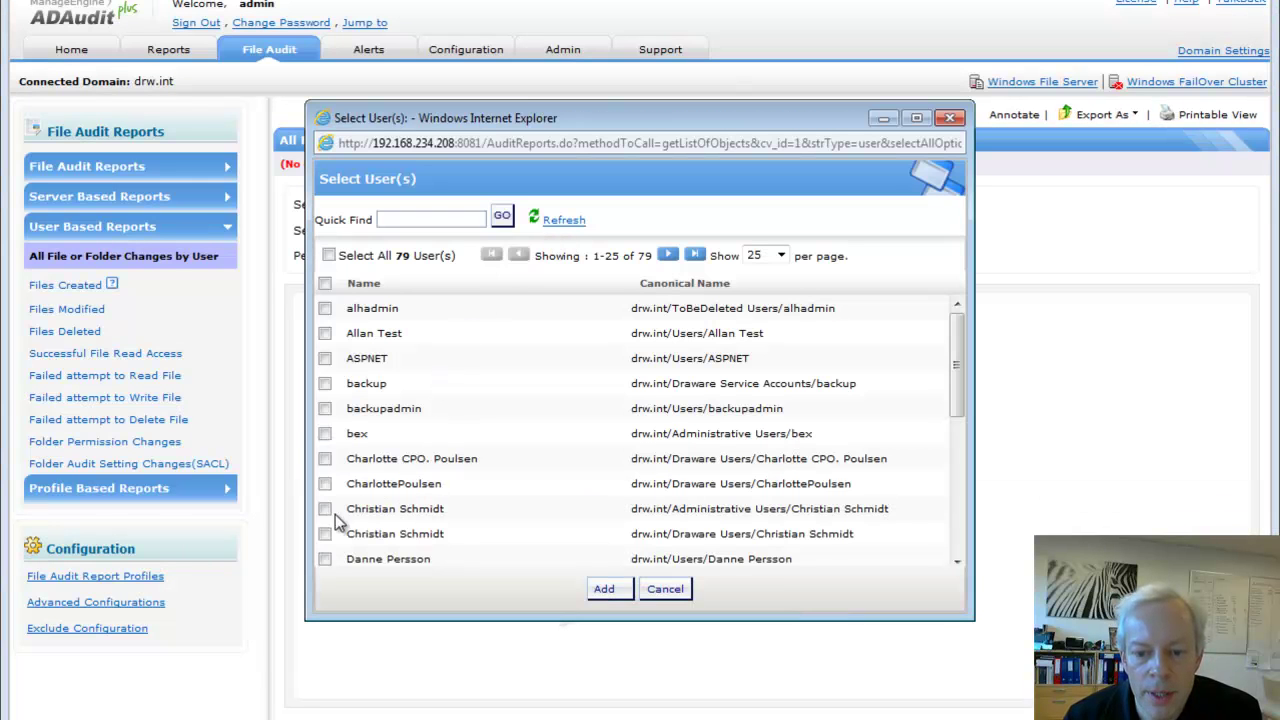
left_click(605, 590)
Sort the 87 change events by Accessed by, then return to the File Audit snapshot
scroll(390, 518, "down", 1)
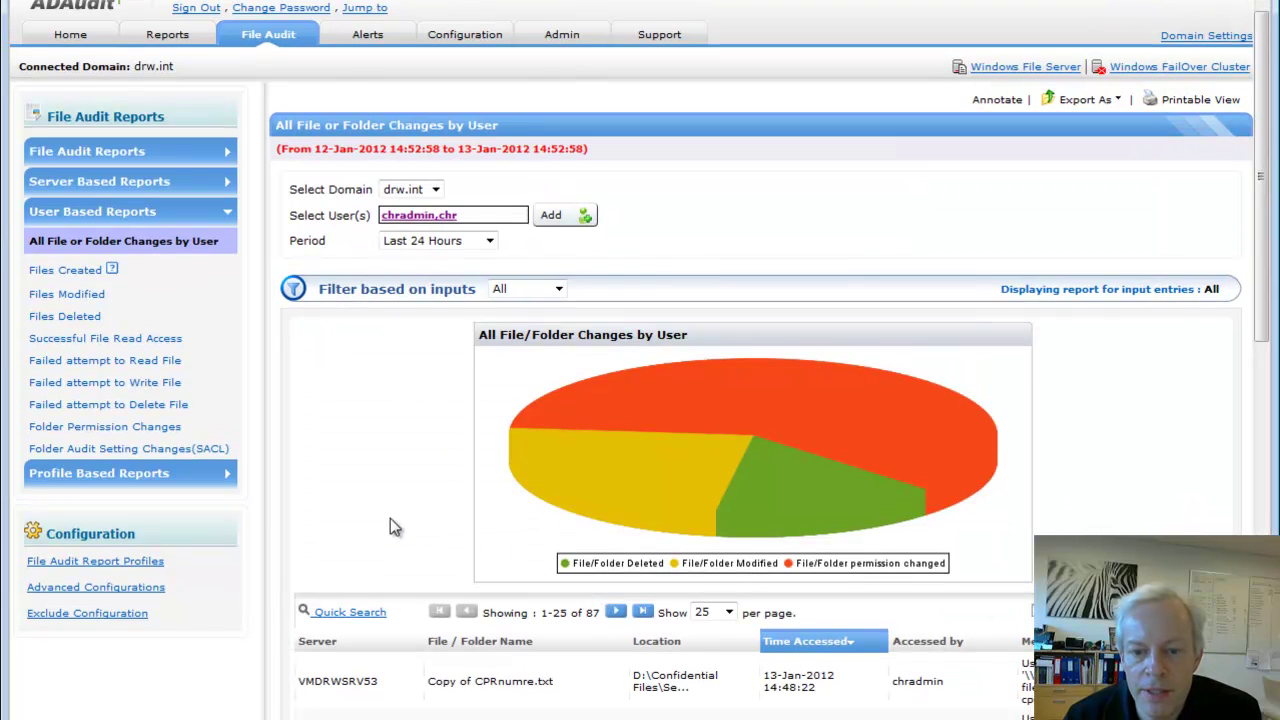
scroll(390, 518, "down", 4)
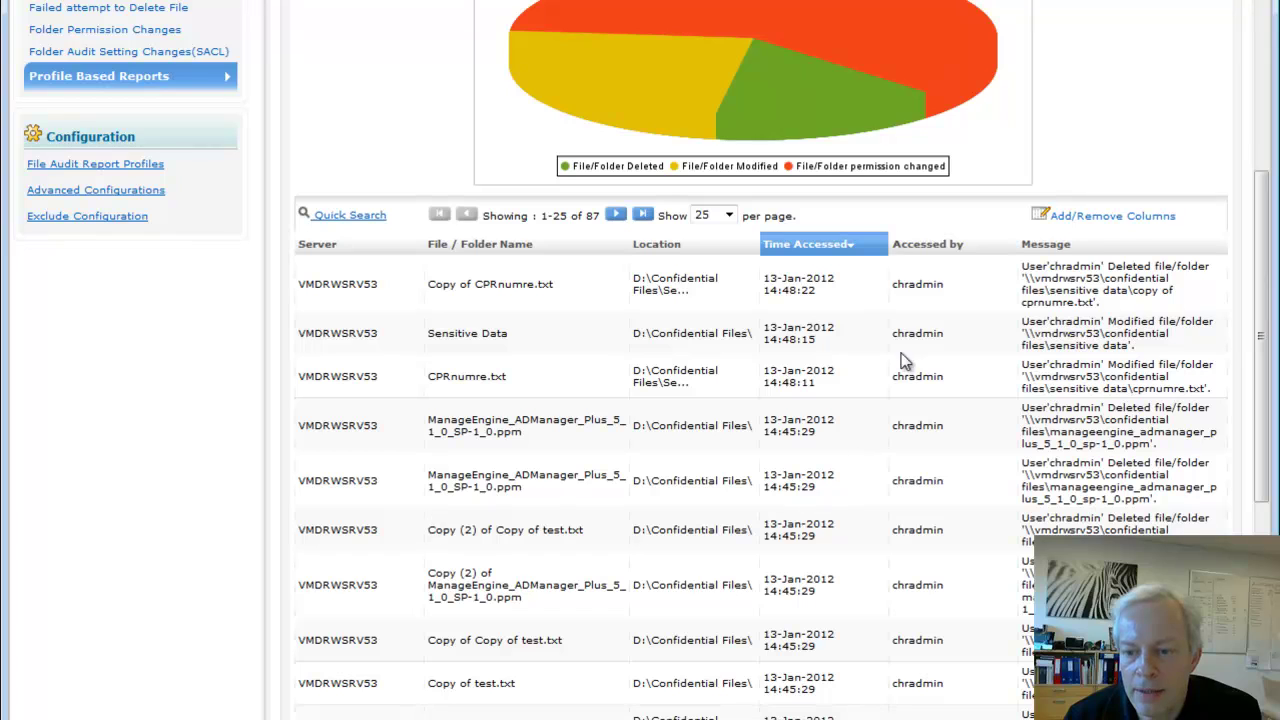
left_click(934, 248)
scroll(930, 251, "down", 2)
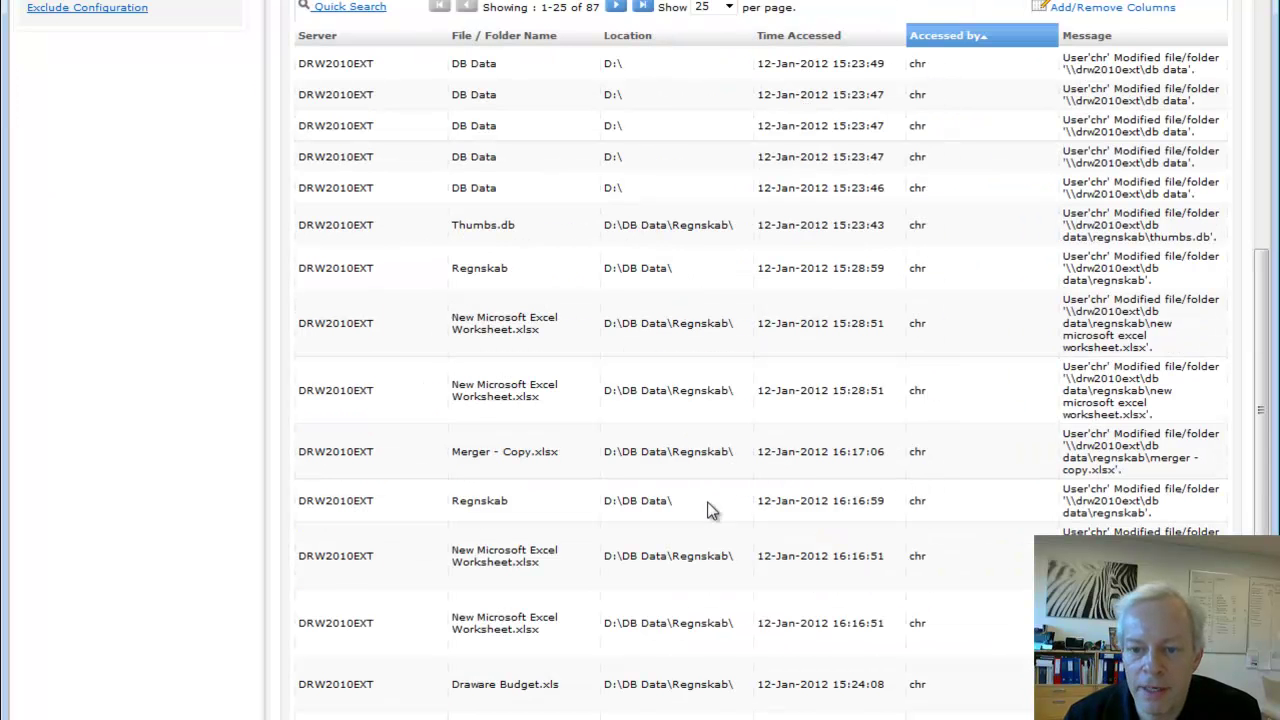
scroll(693, 538, "up", 5)
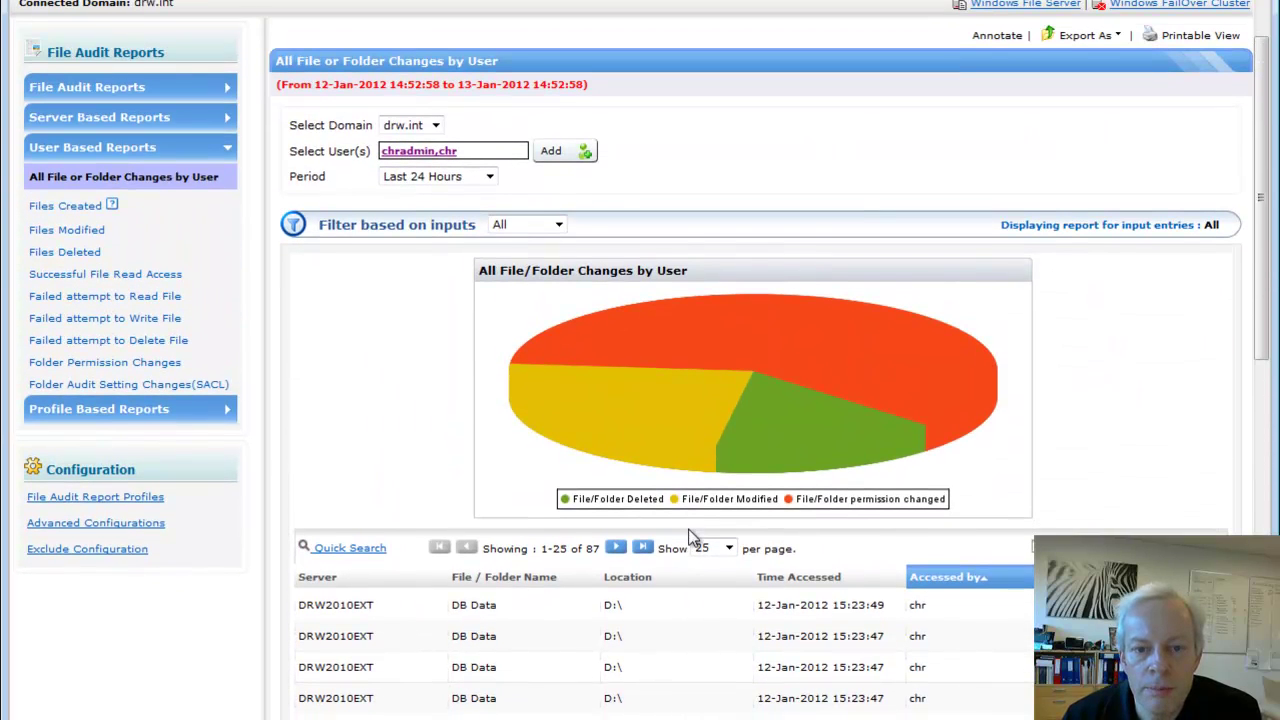
scroll(688, 537, "up", 1)
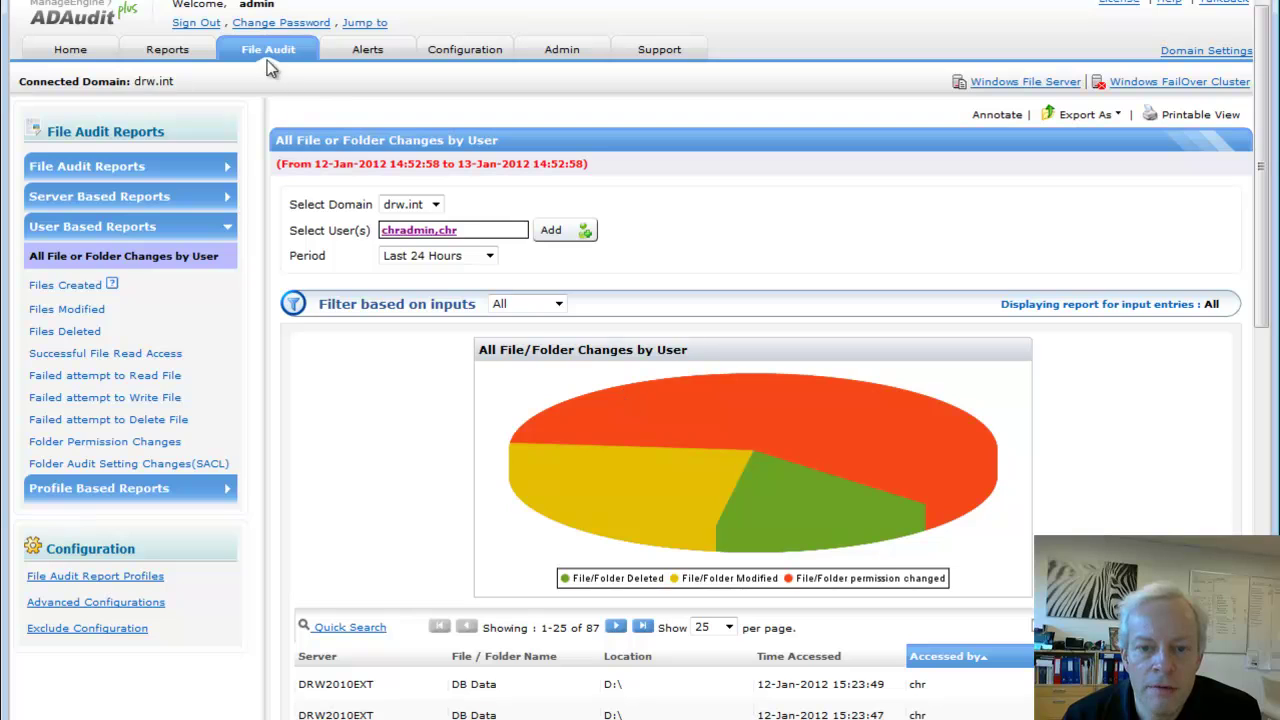
left_click(268, 57)
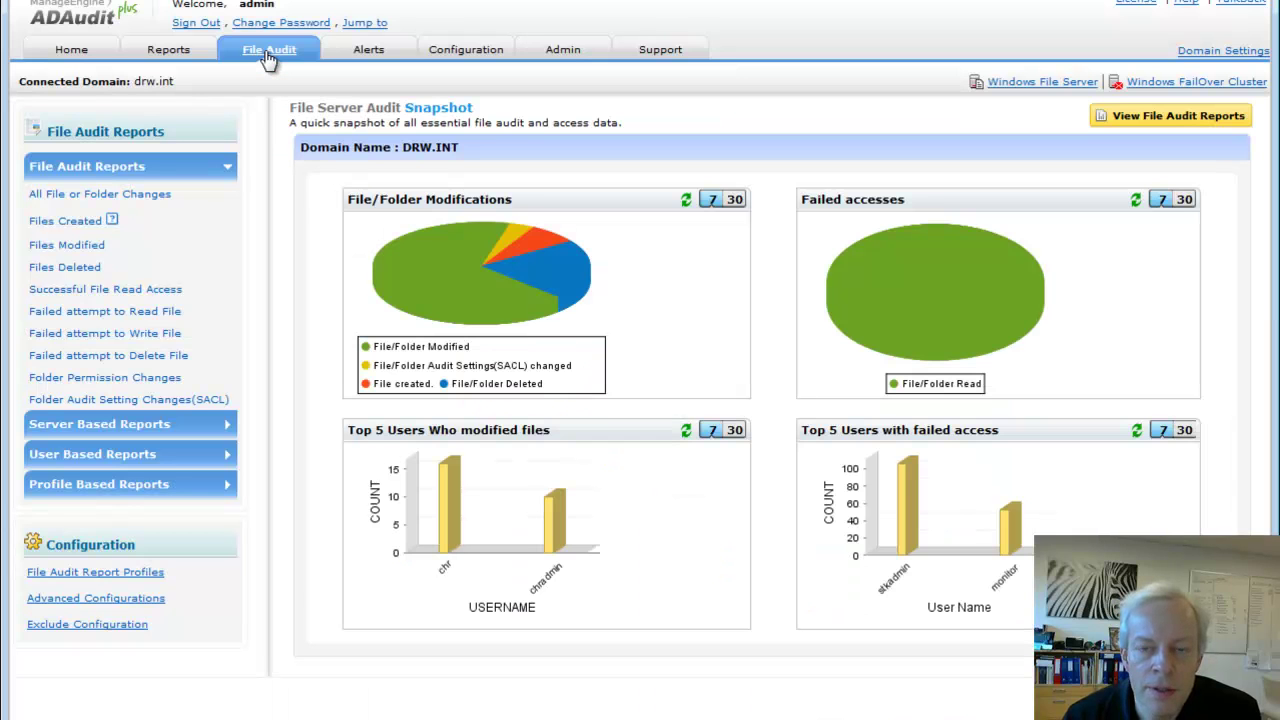